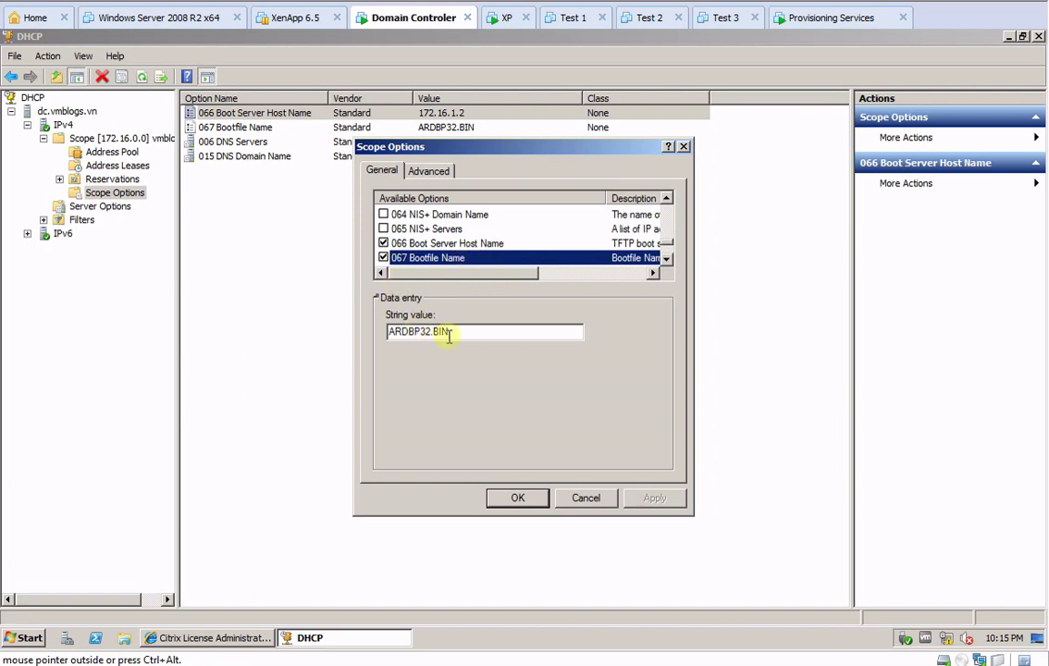
Close the DHCP scope options, switch to the XP virtual machine and connect its CD/DVD drive to D:\PVS60\PVS_6.0.iso
{"action": "left_click", "coordinate": [535, 500]}
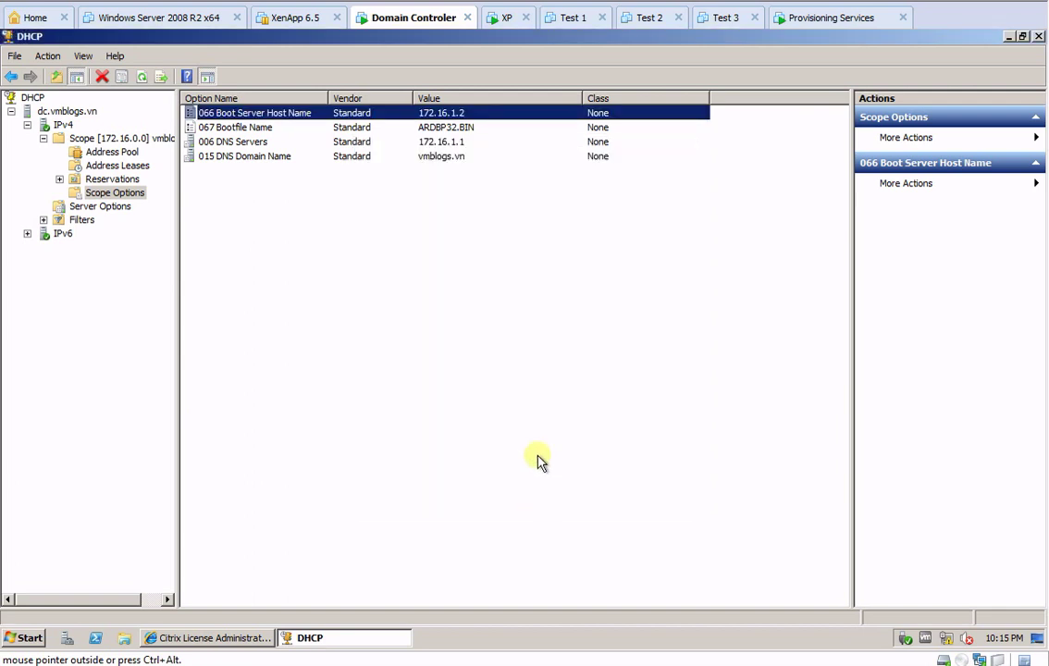
{"action": "left_click", "coordinate": [504, 19]}
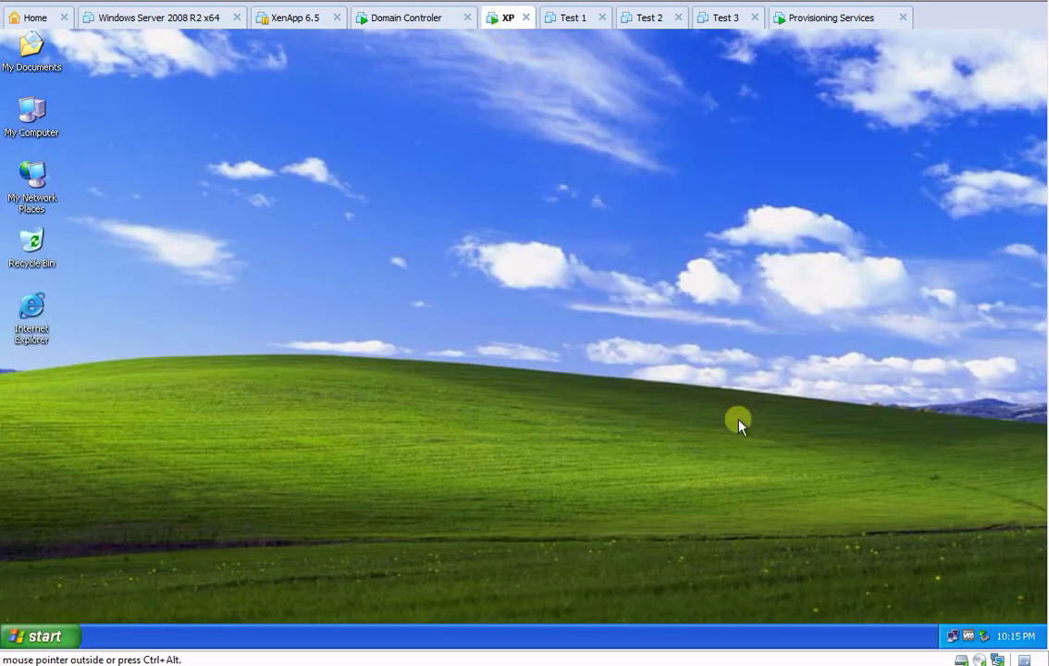
{"action": "right_click", "coordinate": [997, 660]}
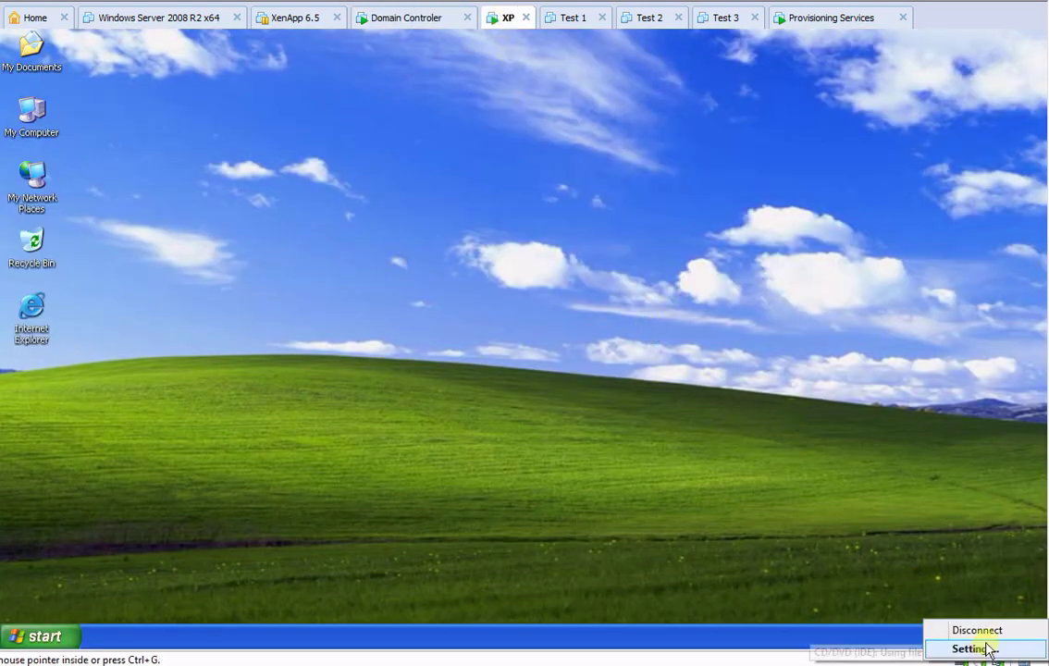
{"action": "left_click", "coordinate": [992, 649]}
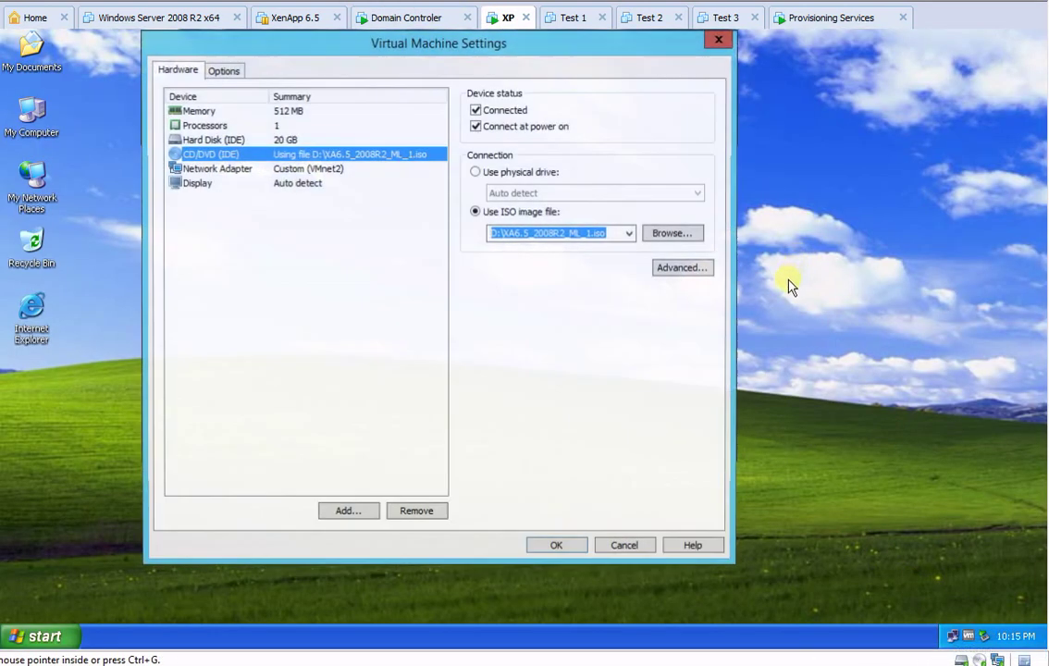
{"action": "left_click", "coordinate": [630, 234]}
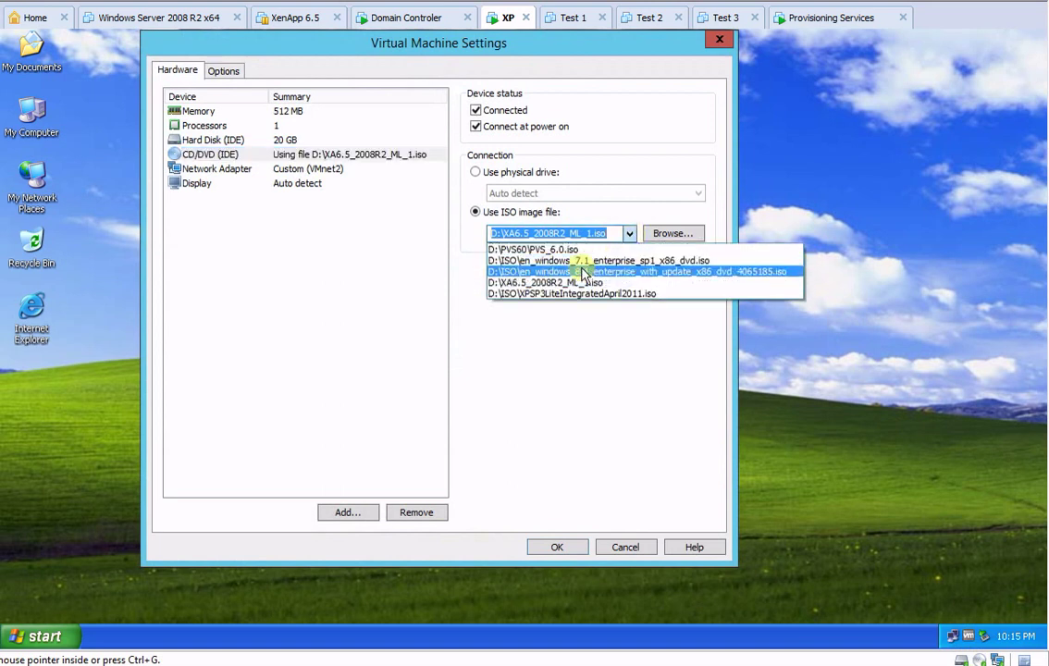
{"action": "left_click", "coordinate": [561, 247]}
{"action": "left_click", "coordinate": [557, 547]}
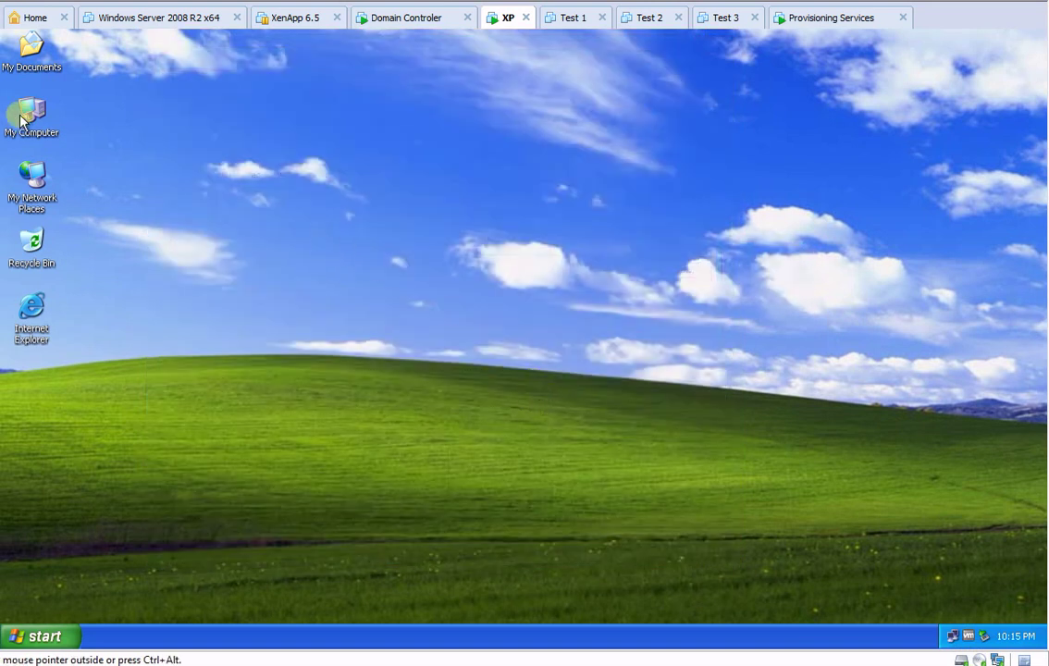
Rename the local disk C: to OS in My Computer
{"action": "double_click", "coordinate": [28, 111]}
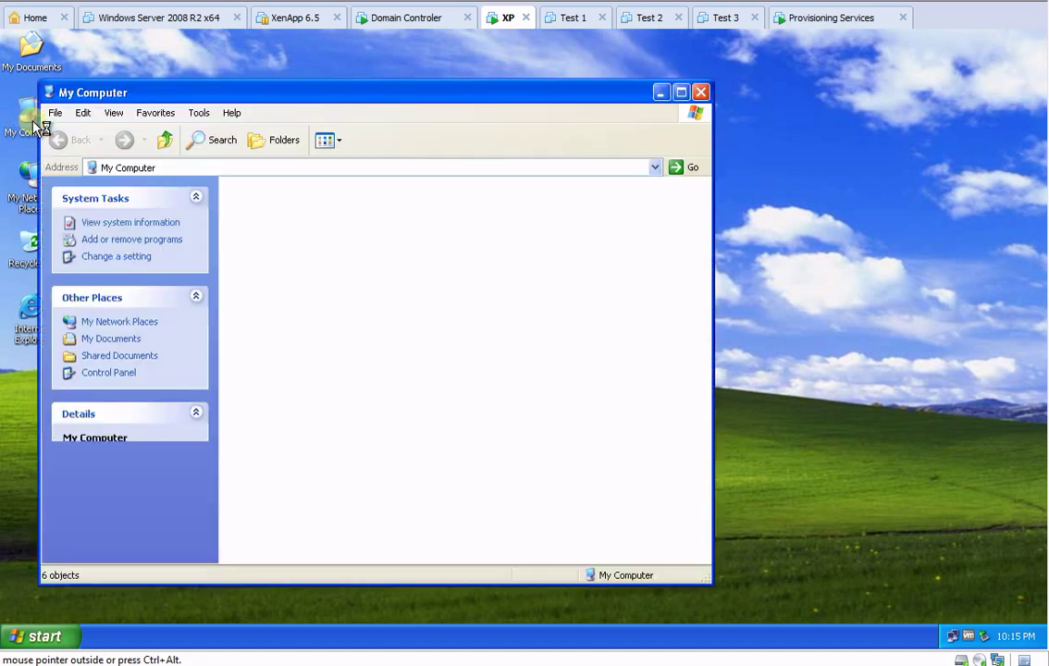
{"action": "left_click_drag", "start_coordinate": [460, 96], "coordinate": [492, 79]}
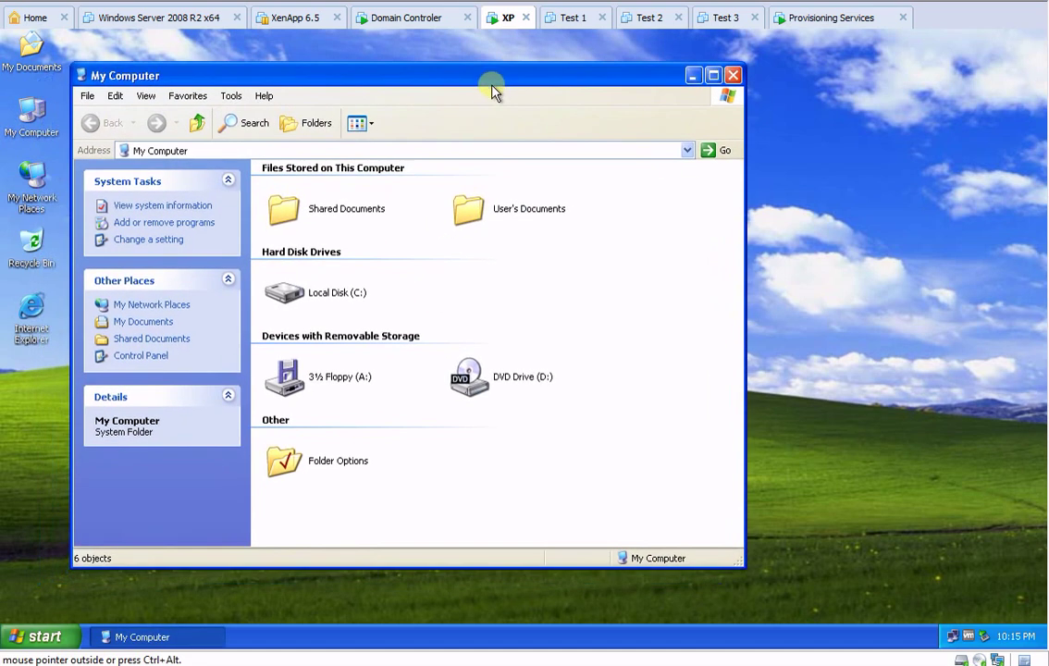
{"action": "left_click", "coordinate": [319, 293]}
{"action": "key", "text": "F2"}
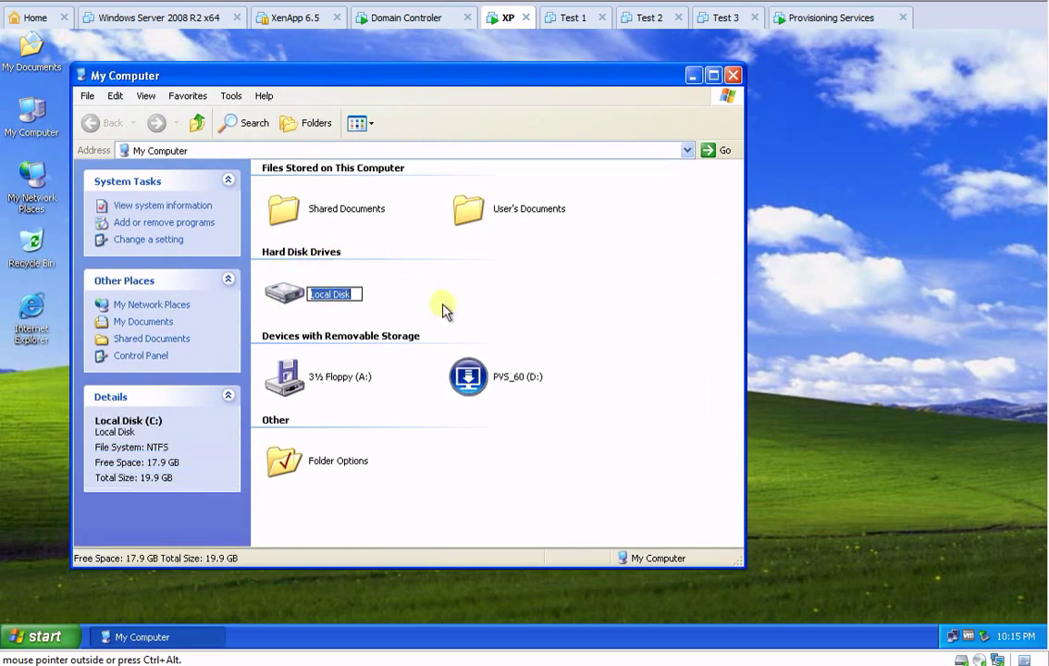
{"action": "type", "text": "OS"}
{"action": "key", "text": "Return"}
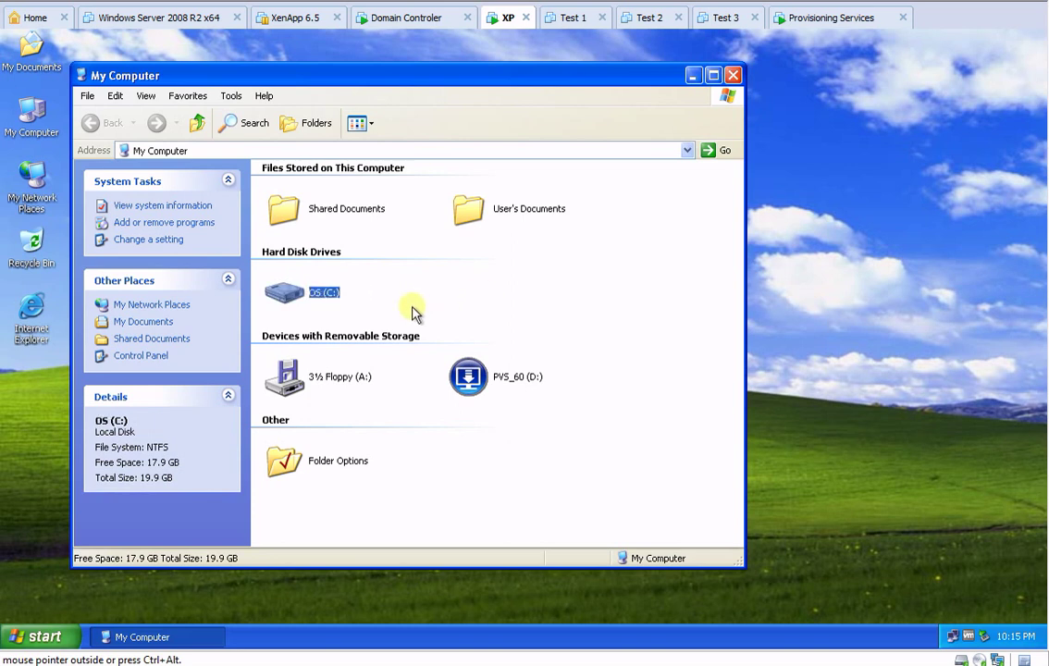
Launch the Target Device Installation from the PVS_60 disc and install the required Microsoft .NET Framework 3.0
{"action": "double_click", "coordinate": [469, 380]}
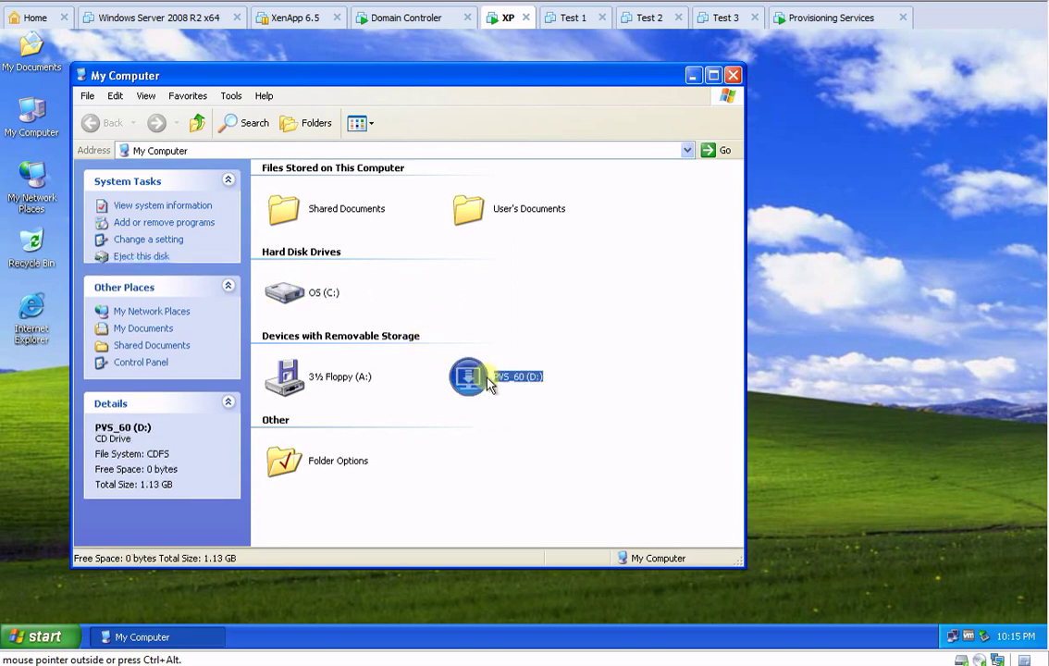
{"action": "double_click", "coordinate": [474, 446]}
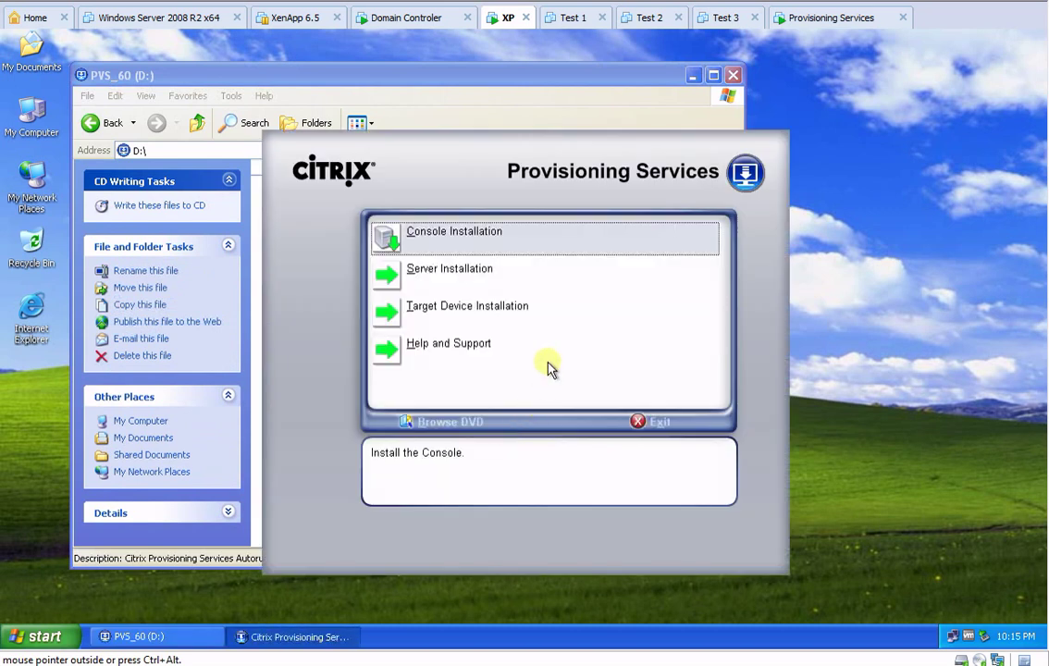
{"action": "left_click", "coordinate": [459, 312]}
{"action": "left_click", "coordinate": [474, 240]}
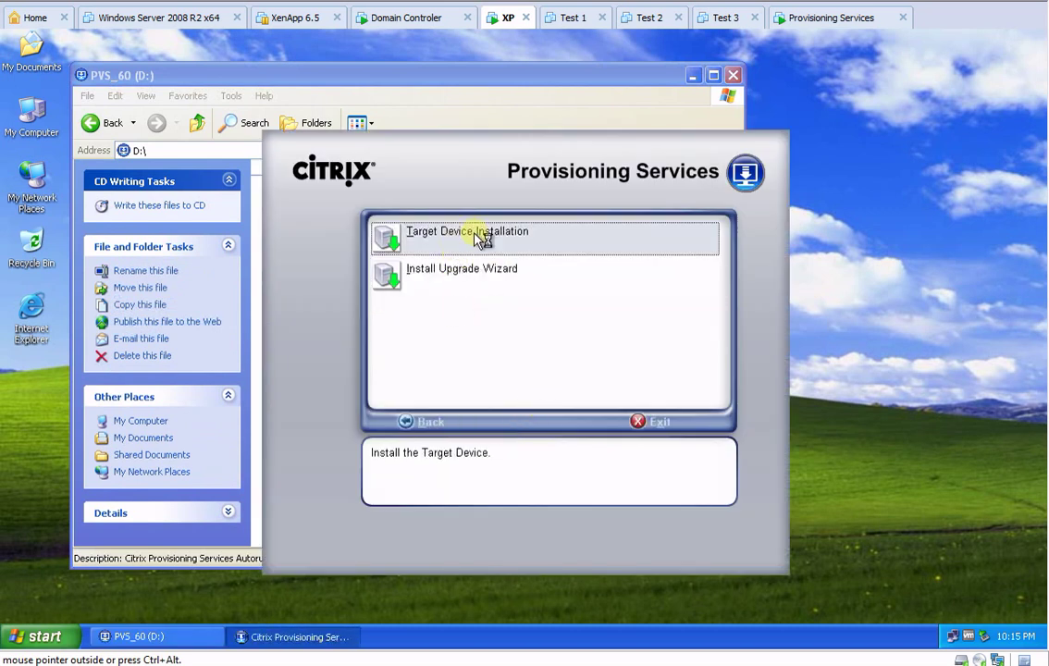
{"action": "left_click", "coordinate": [601, 467]}
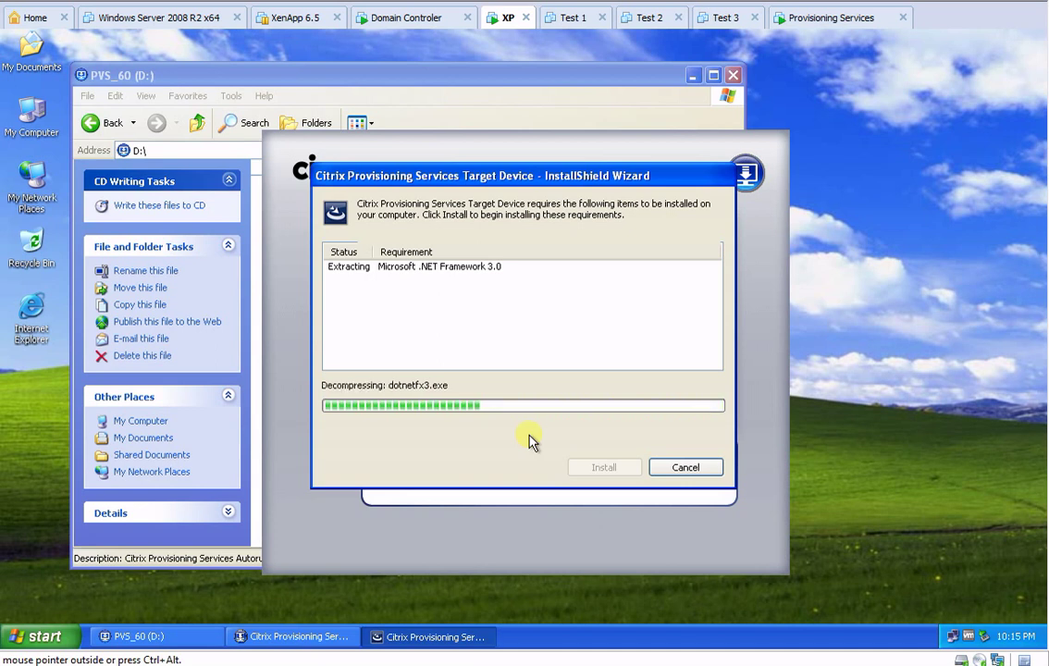
Set the desktop background to the Windows XP picture with the Stretch position
{"action": "left_click", "coordinate": [884, 273]}
{"action": "right_click", "coordinate": [882, 272]}
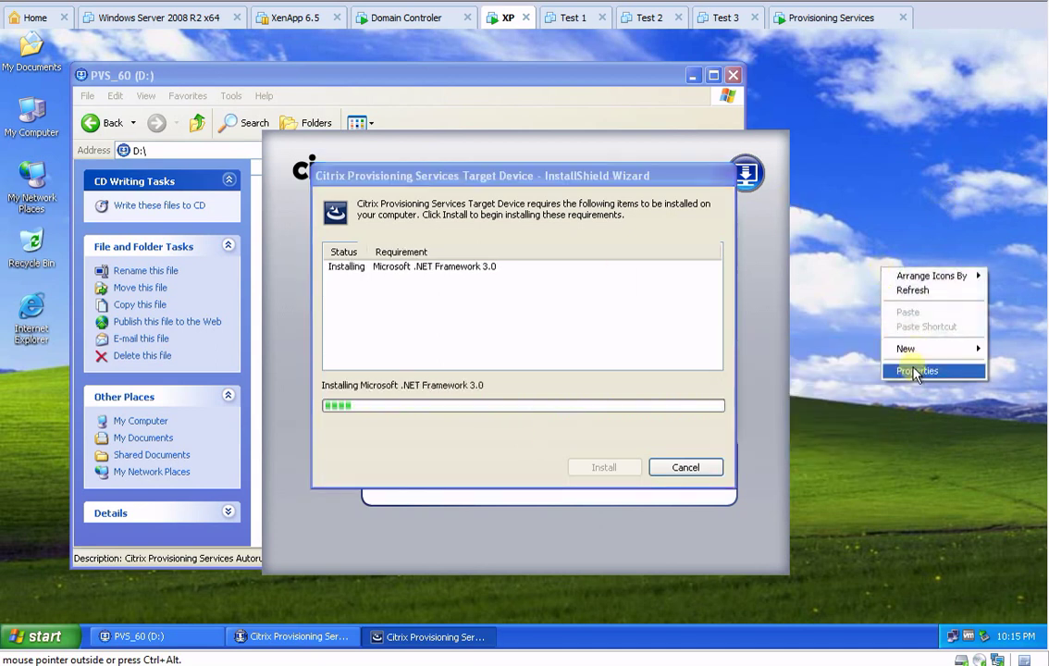
{"action": "left_click", "coordinate": [902, 368]}
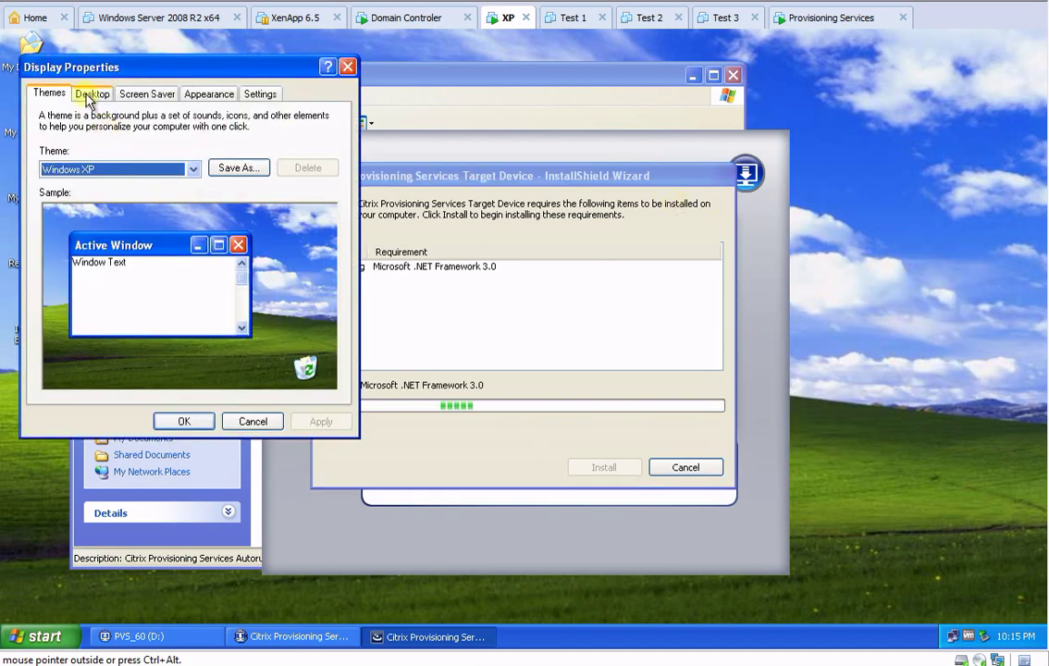
{"action": "left_click", "coordinate": [92, 94]}
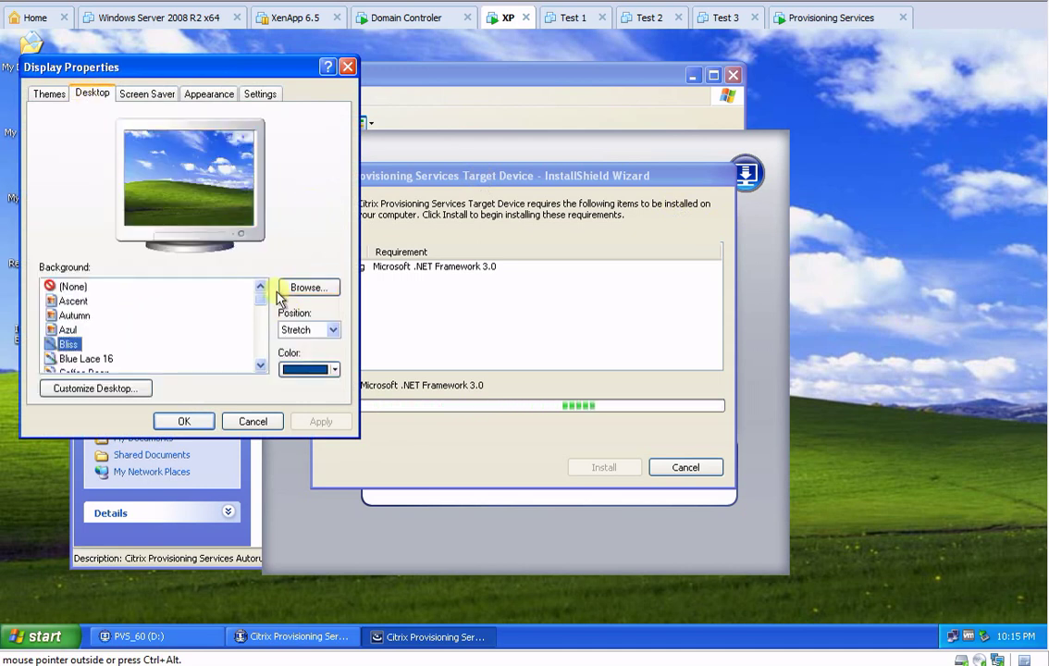
{"action": "left_click_drag", "start_coordinate": [263, 295], "coordinate": [263, 357]}
{"action": "left_click", "coordinate": [93, 345]}
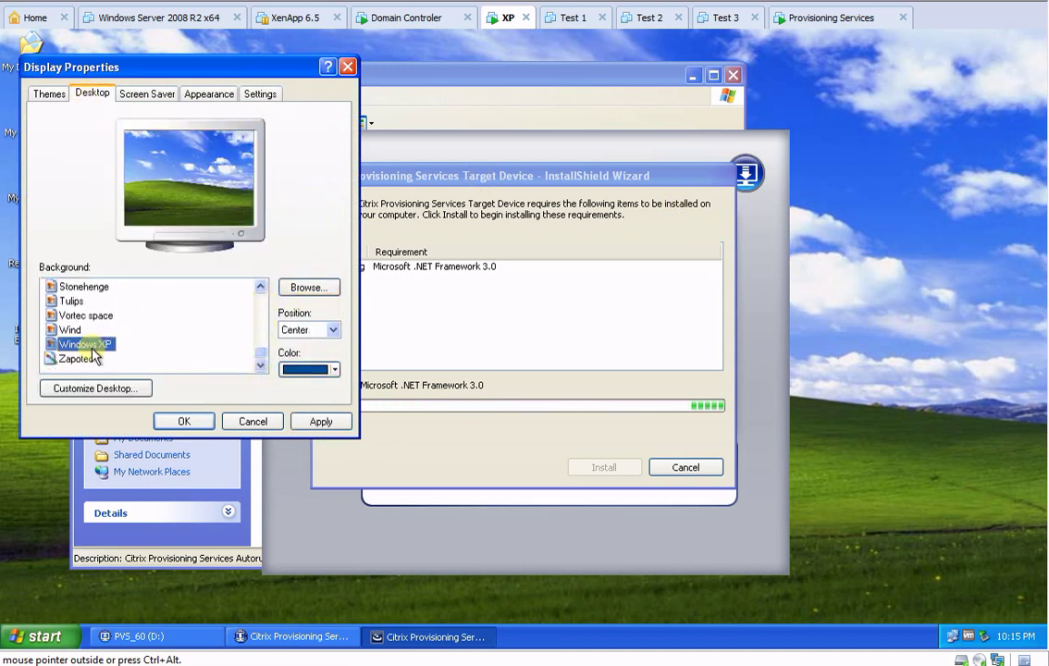
{"action": "left_click", "coordinate": [332, 330]}
{"action": "left_click", "coordinate": [296, 367]}
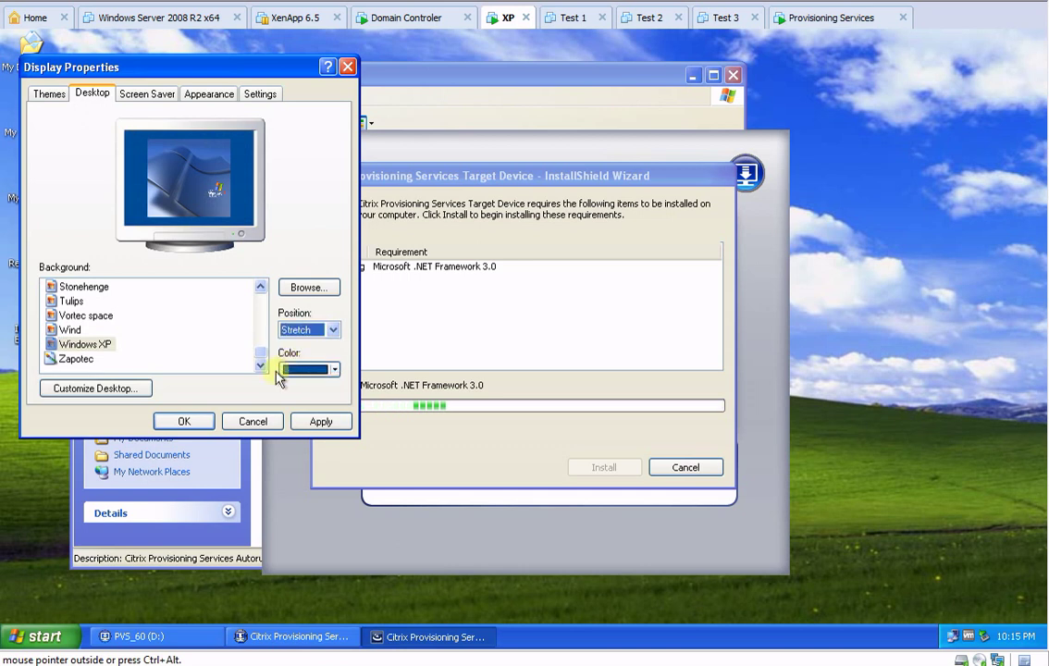
{"action": "left_click", "coordinate": [190, 421]}
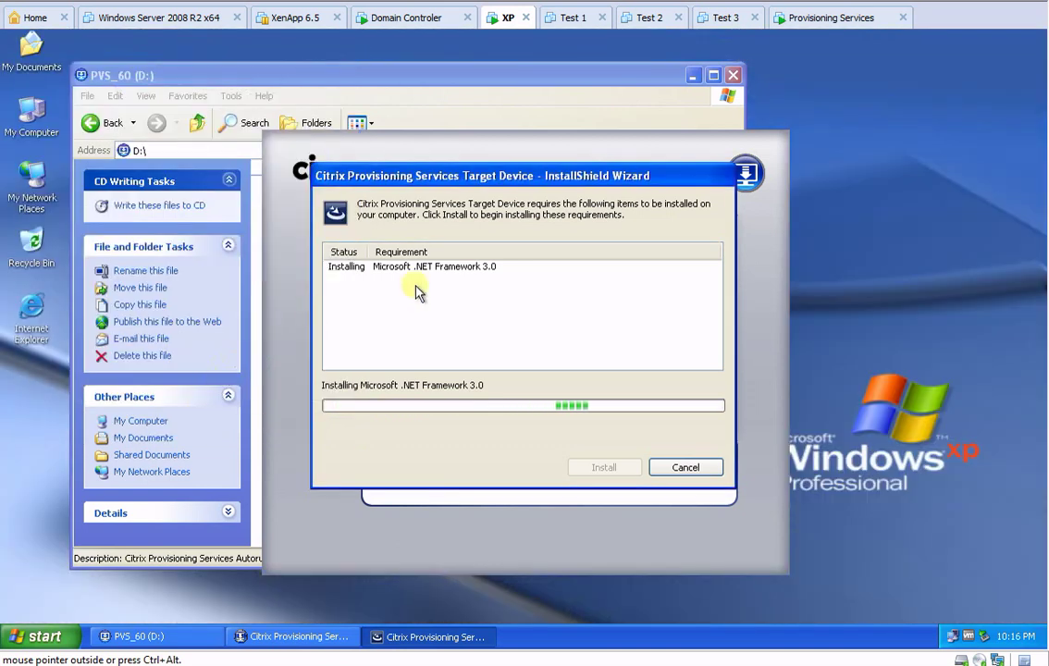
Accept the licence terms and install Citrix Provisioning Services Target Device for all users in the default Provisioning Services folder
{"action": "left_click", "coordinate": [491, 176]}
{"action": "left_click_drag", "start_coordinate": [491, 177], "coordinate": [472, 154]}
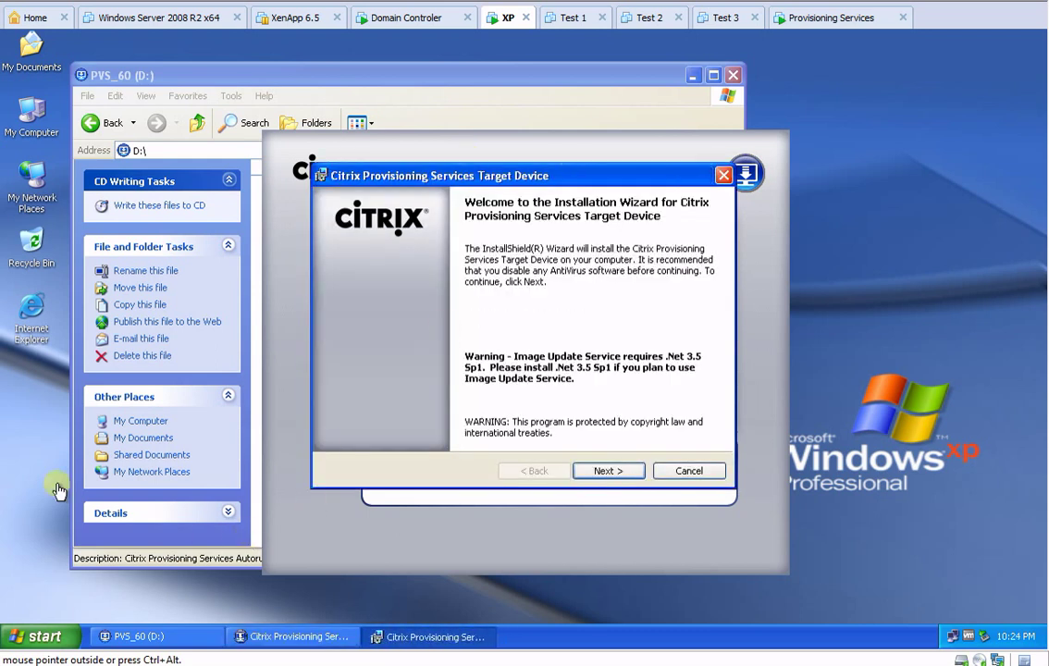
{"action": "left_click", "coordinate": [607, 474]}
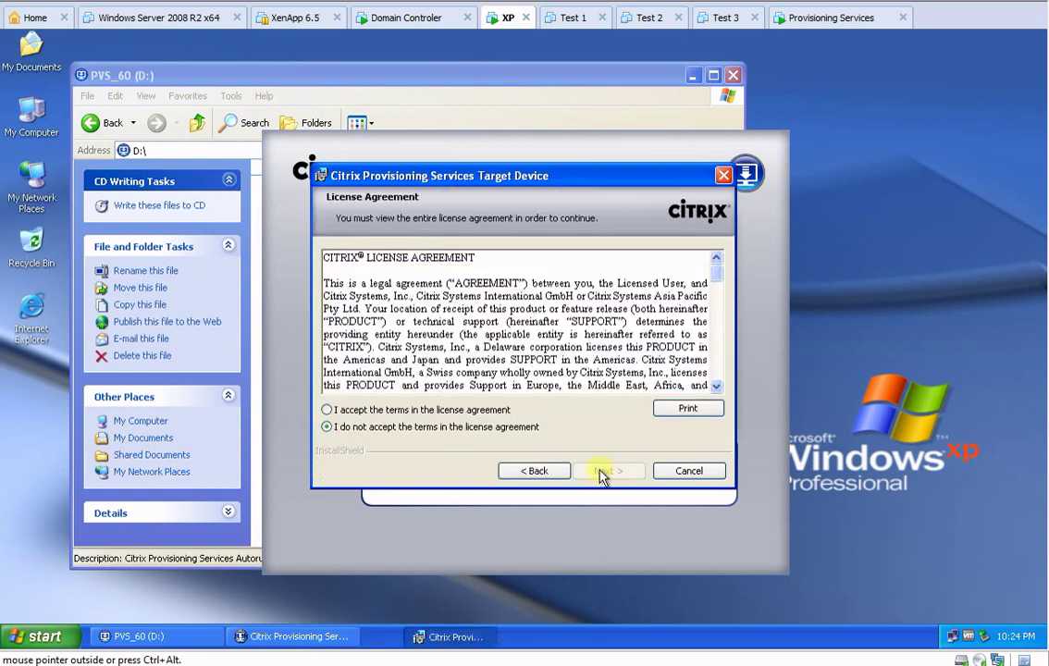
{"action": "left_click", "coordinate": [365, 410]}
{"action": "left_click", "coordinate": [603, 471]}
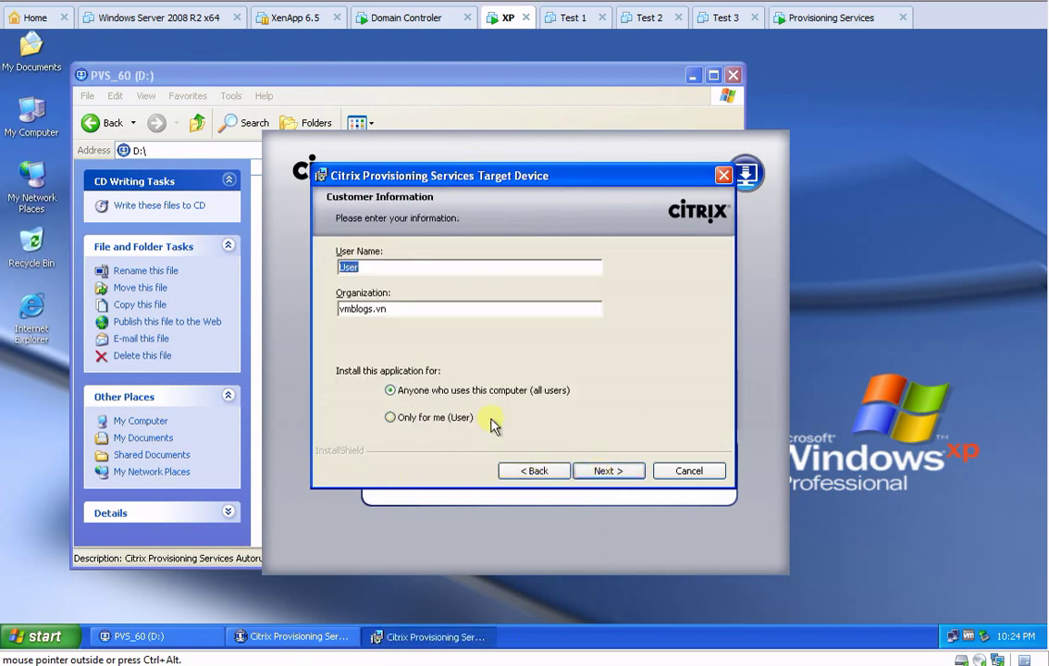
{"action": "left_click", "coordinate": [607, 470]}
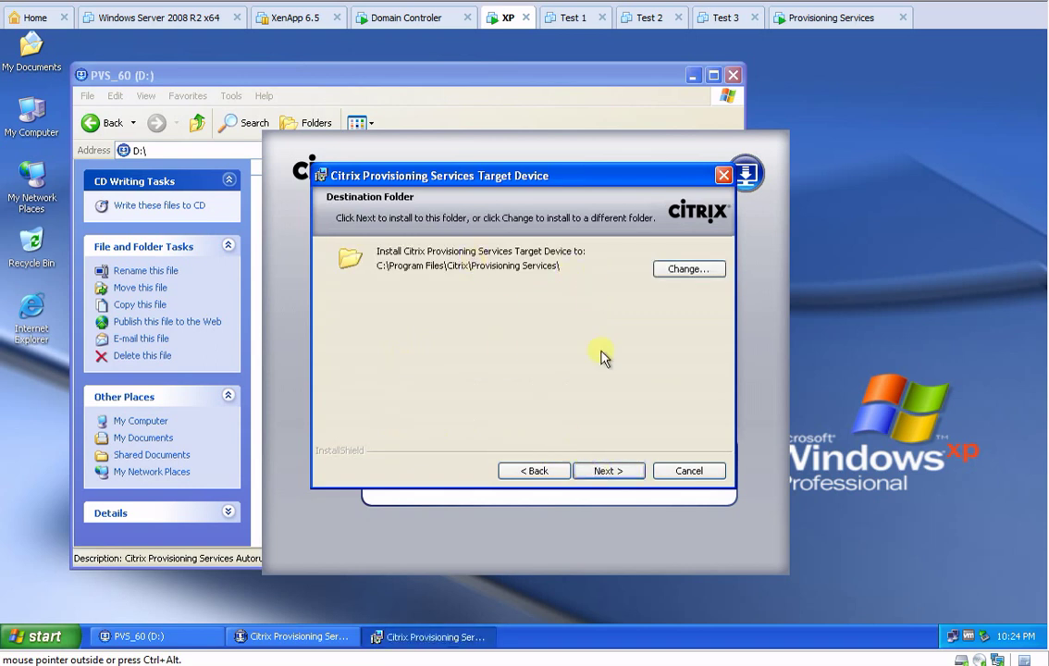
{"action": "left_click", "coordinate": [607, 471]}
{"action": "left_click", "coordinate": [608, 472]}
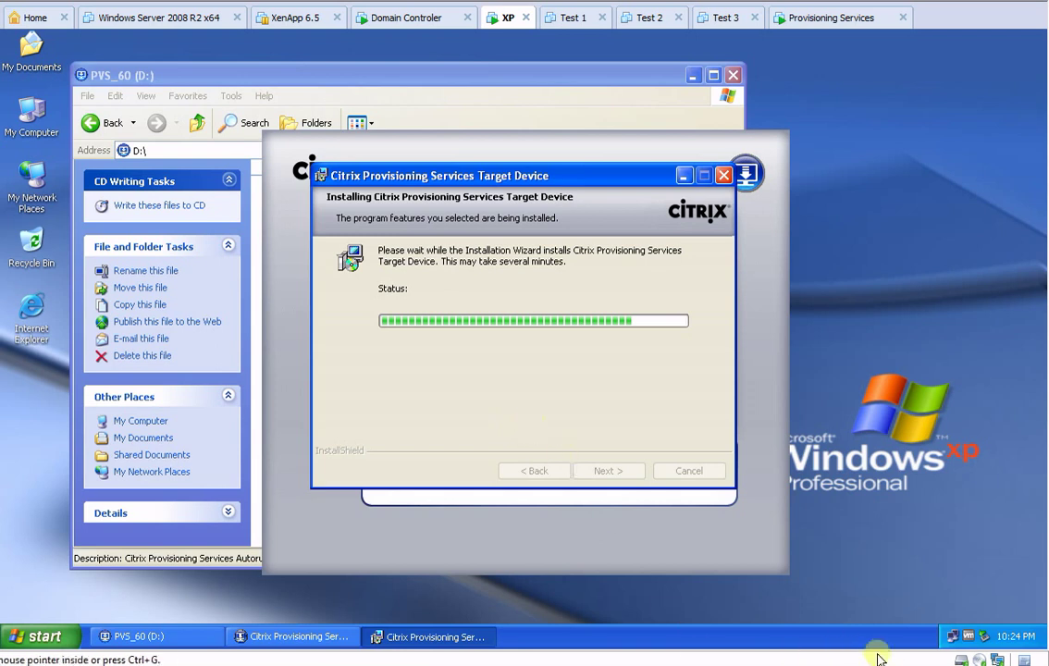
Safely eject the USB2.0 FlashDisk from the host computer and dismiss its notification
{"action": "left_click", "coordinate": [962, 661]}
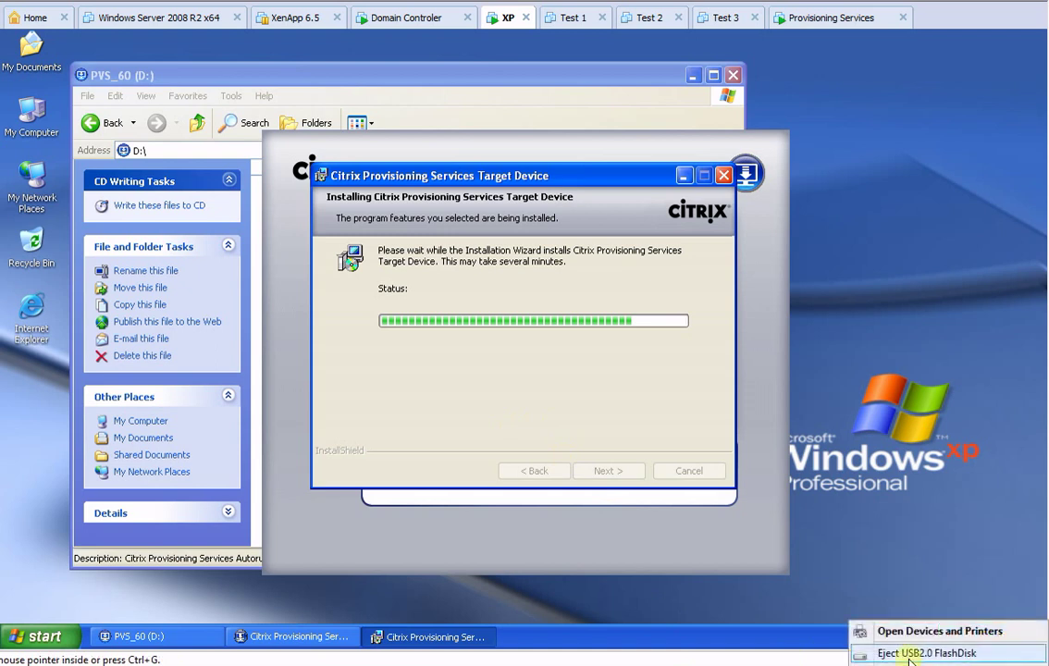
{"action": "left_click", "coordinate": [910, 653]}
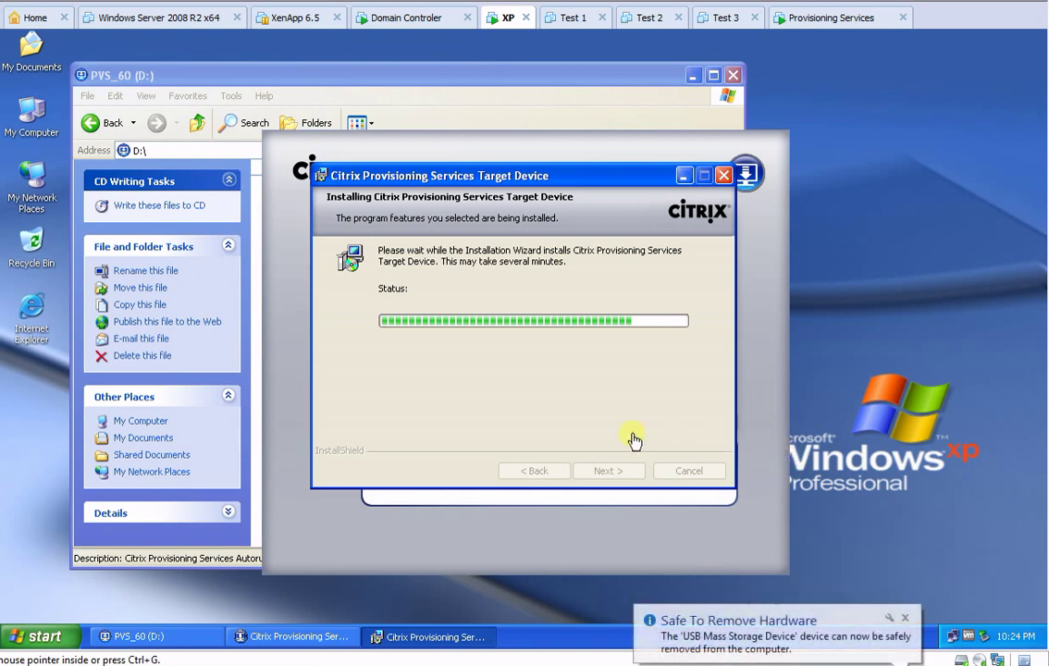
{"action": "left_click", "coordinate": [906, 618]}
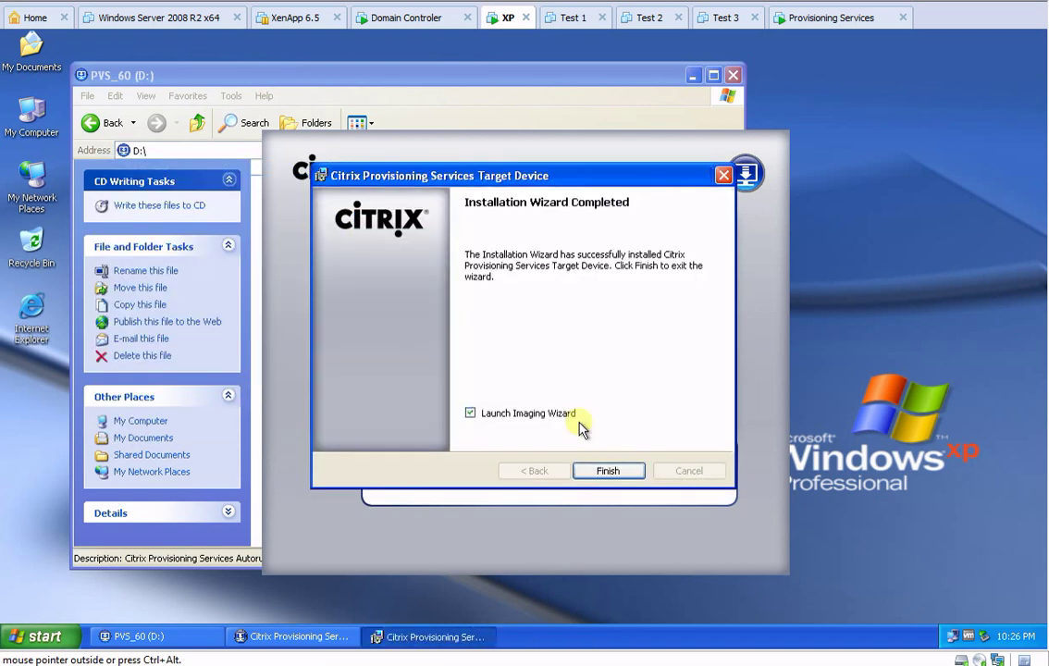
Finish the installation with the Imaging Wizard launched and enter 172.16.1.2 as the farm server
{"action": "left_click", "coordinate": [611, 472]}
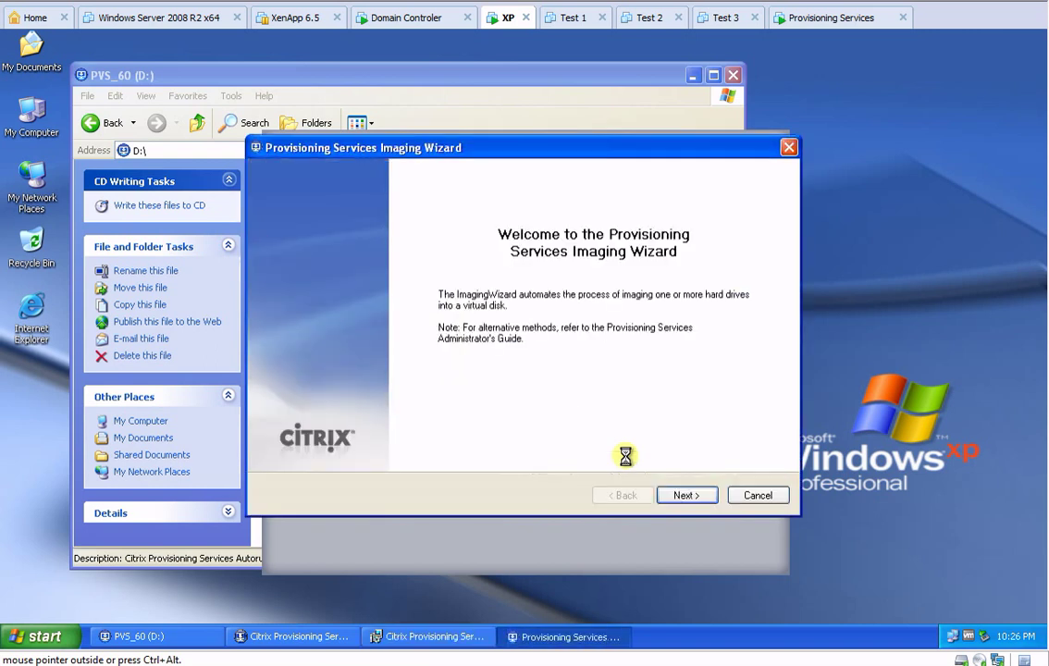
{"action": "left_click", "coordinate": [677, 497]}
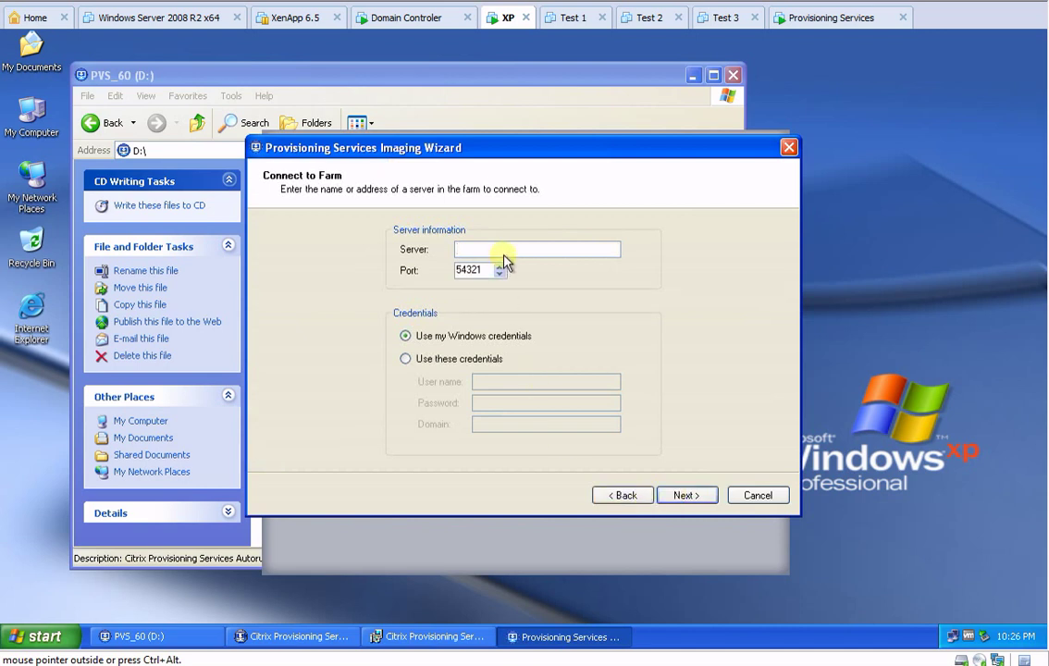
{"action": "type", "text": "172.16.1.2"}
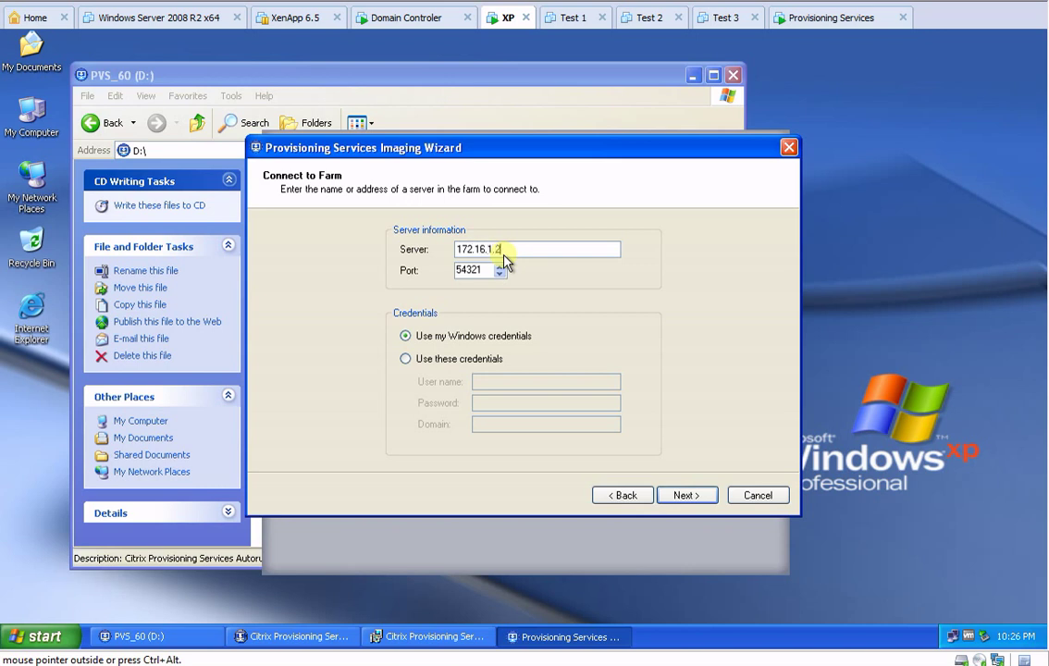
Connect to the farm using specified credentials, with the user name Administrator and the account password
{"action": "left_click", "coordinate": [428, 359]}
{"action": "left_click", "coordinate": [485, 381]}
{"action": "type", "text": "Admi"}
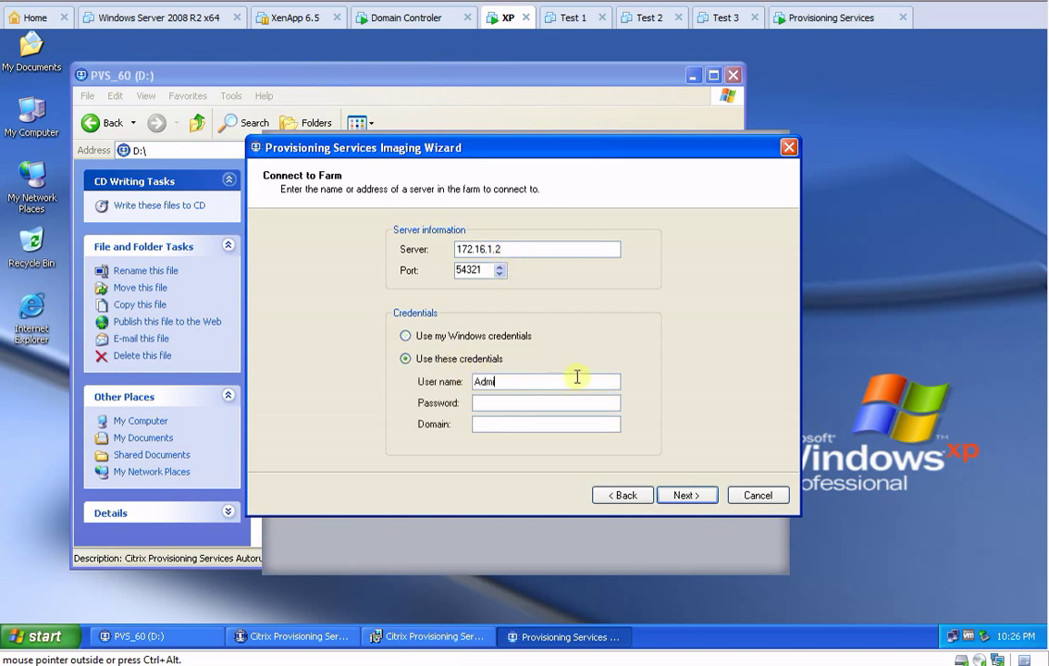
{"action": "type", "text": "nistrator"}
{"action": "key", "text": "Tab"}
{"action": "type", "text": "*********"}
{"action": "left_click", "coordinate": [689, 501]}
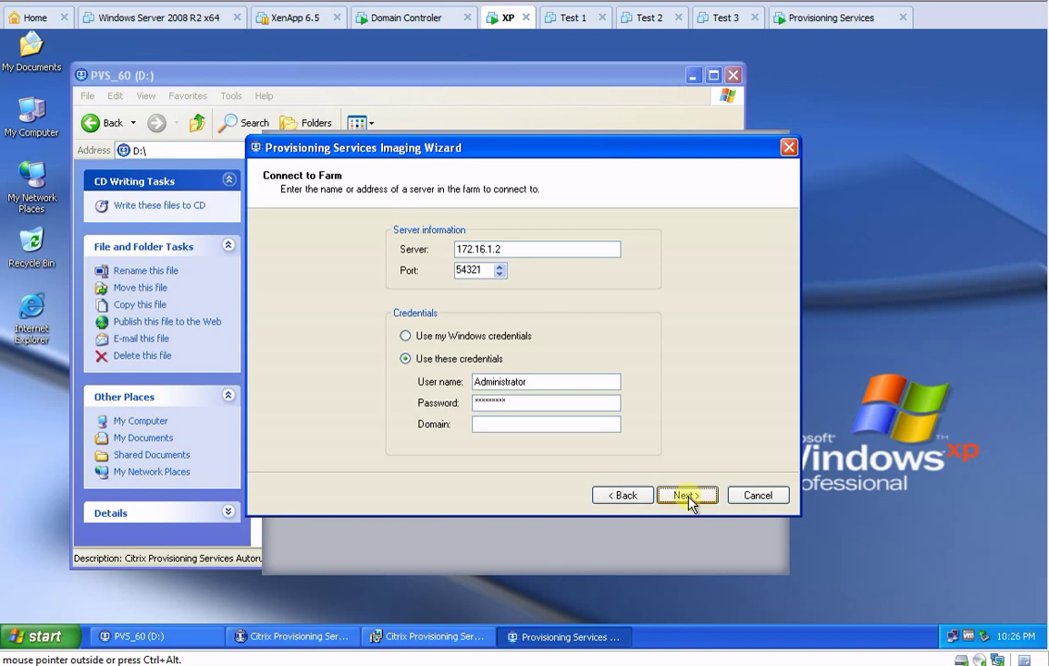
{"action": "left_click", "coordinate": [689, 500]}
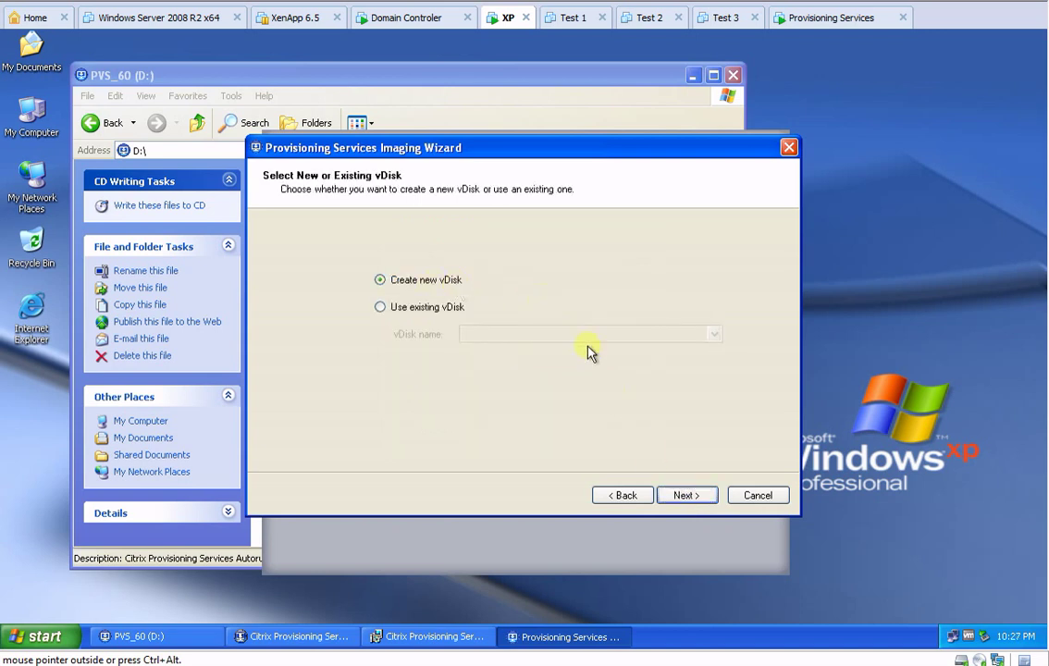
Define a new vDisk named XPMaster in the store accessible by server PVS60, with the Fixed VHD type
{"action": "left_click", "coordinate": [680, 498]}
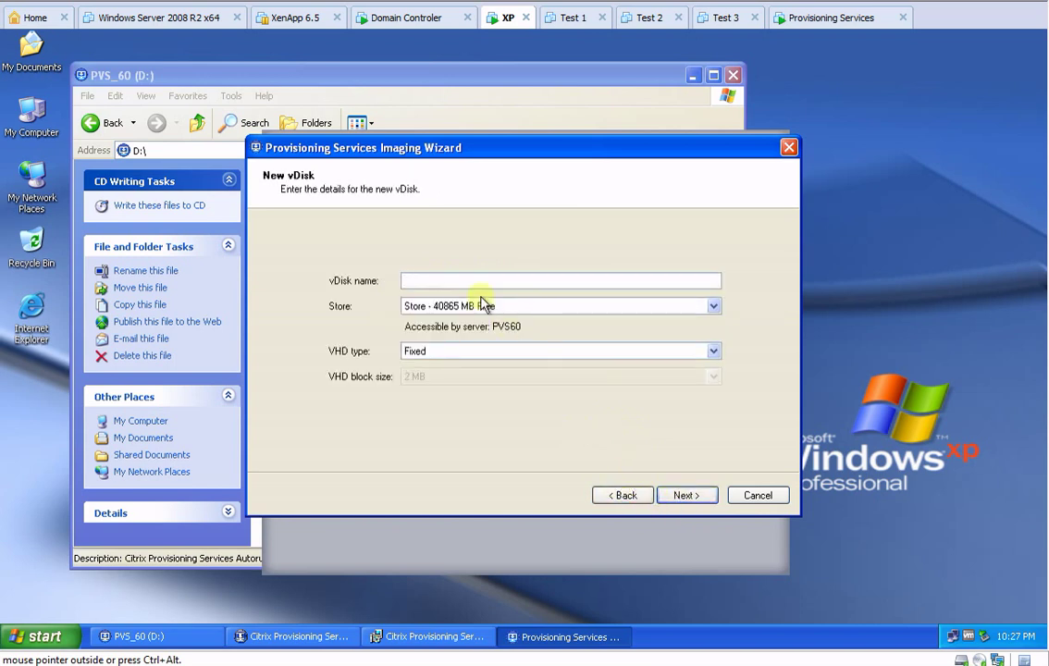
{"action": "left_click", "coordinate": [616, 307]}
{"action": "left_click", "coordinate": [616, 313]}
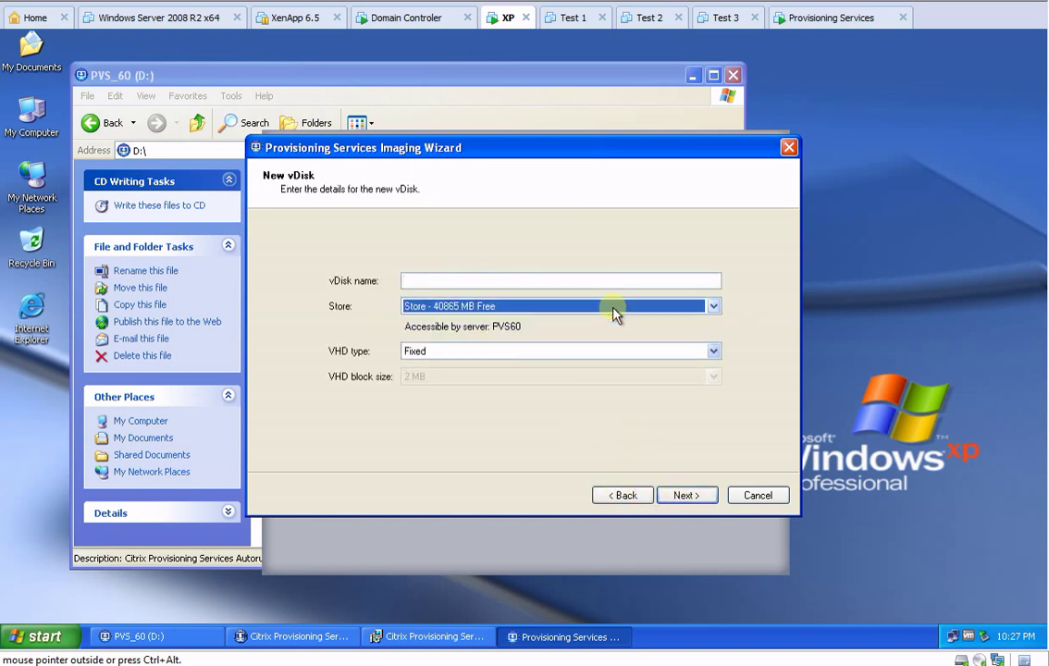
{"action": "left_click", "coordinate": [559, 361]}
{"action": "left_click", "coordinate": [559, 362]}
{"action": "left_click", "coordinate": [457, 283]}
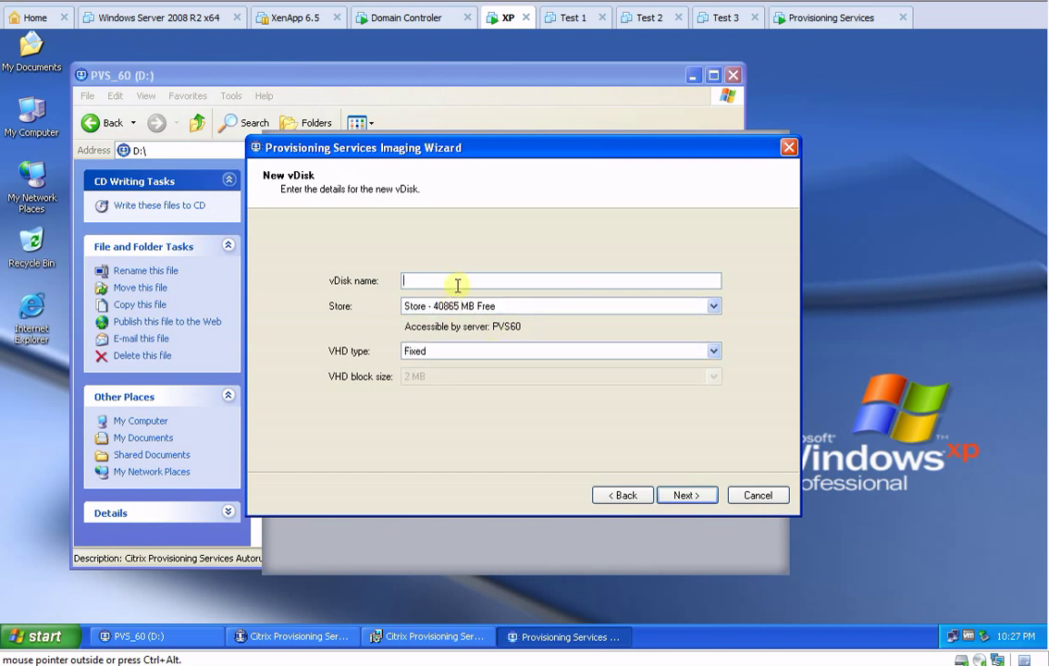
{"action": "type", "text": "X"}
{"action": "key", "text": "BackSpace"}
{"action": "type", "text": "XPMaster"}
{"action": "left_click", "coordinate": [686, 497]}
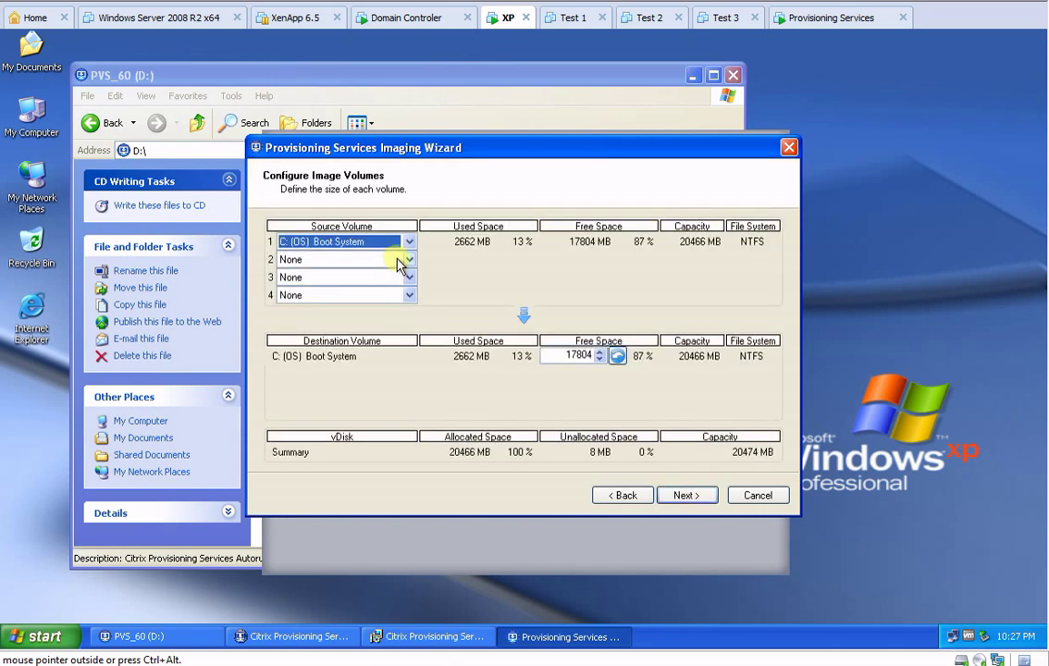
Set the destination C: (OS) volume's free space to 4096 MB and accept the image volume configuration
{"action": "double_click", "coordinate": [577, 354]}
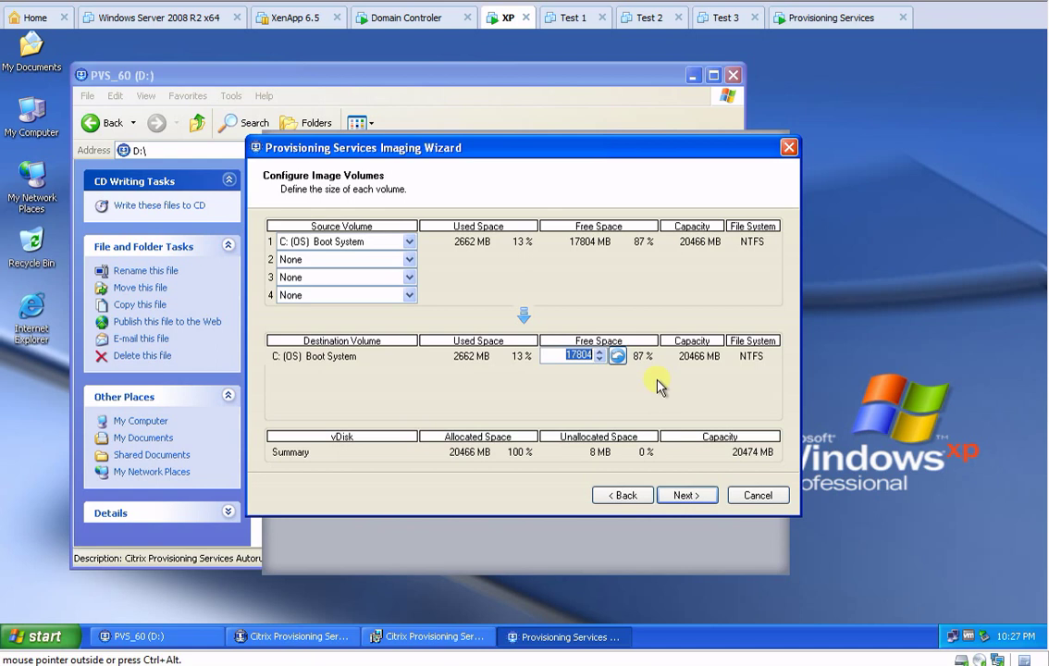
{"action": "type", "text": "40"}
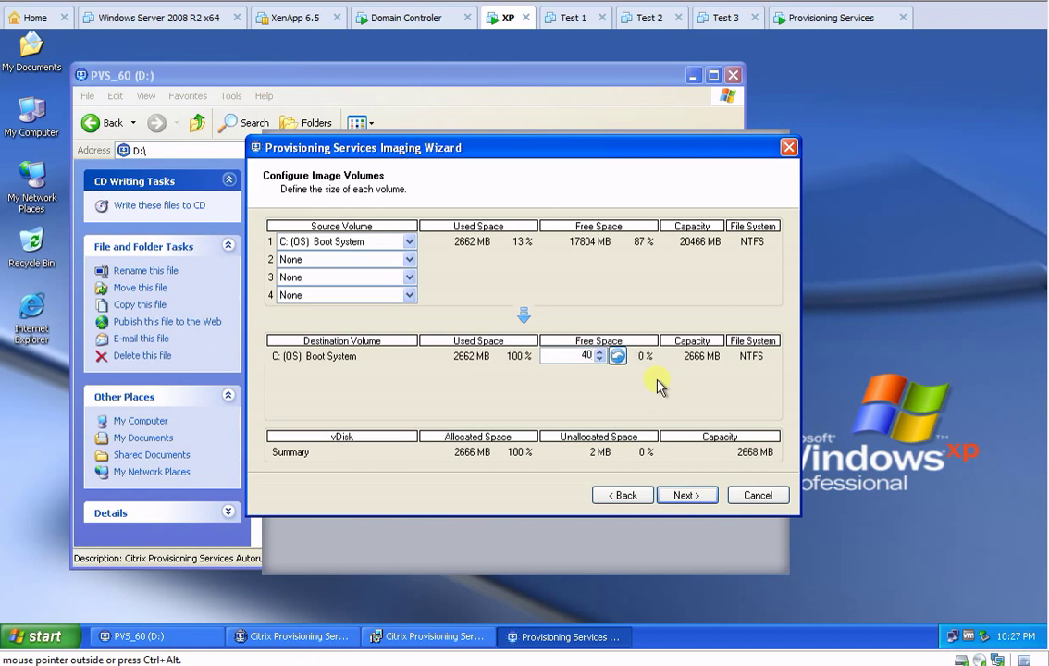
{"action": "type", "text": "96"}
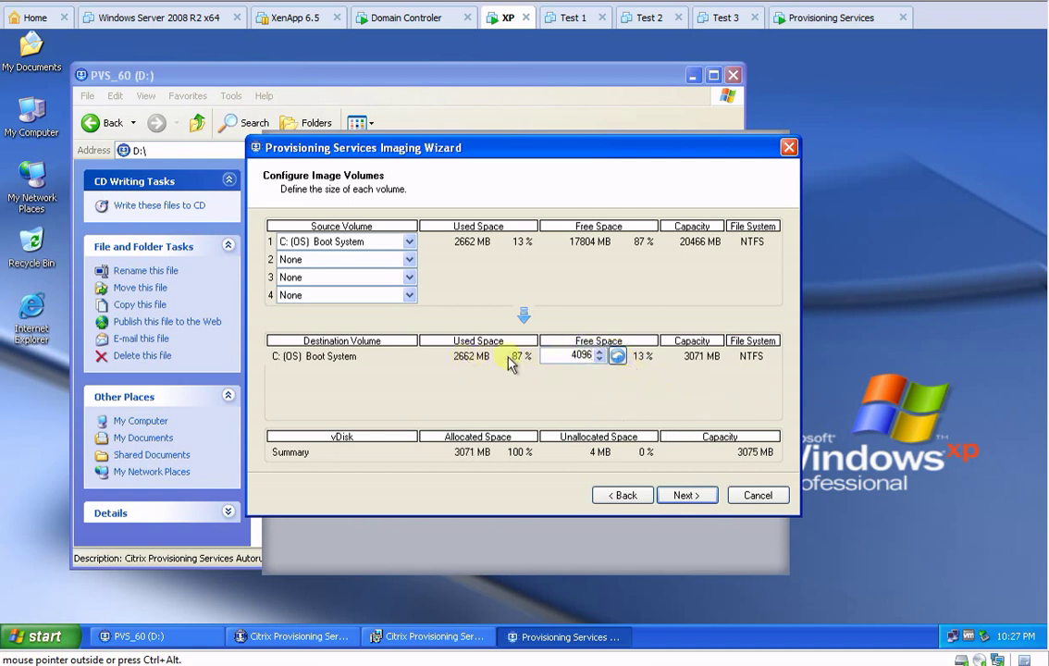
{"action": "double_click", "coordinate": [580, 355]}
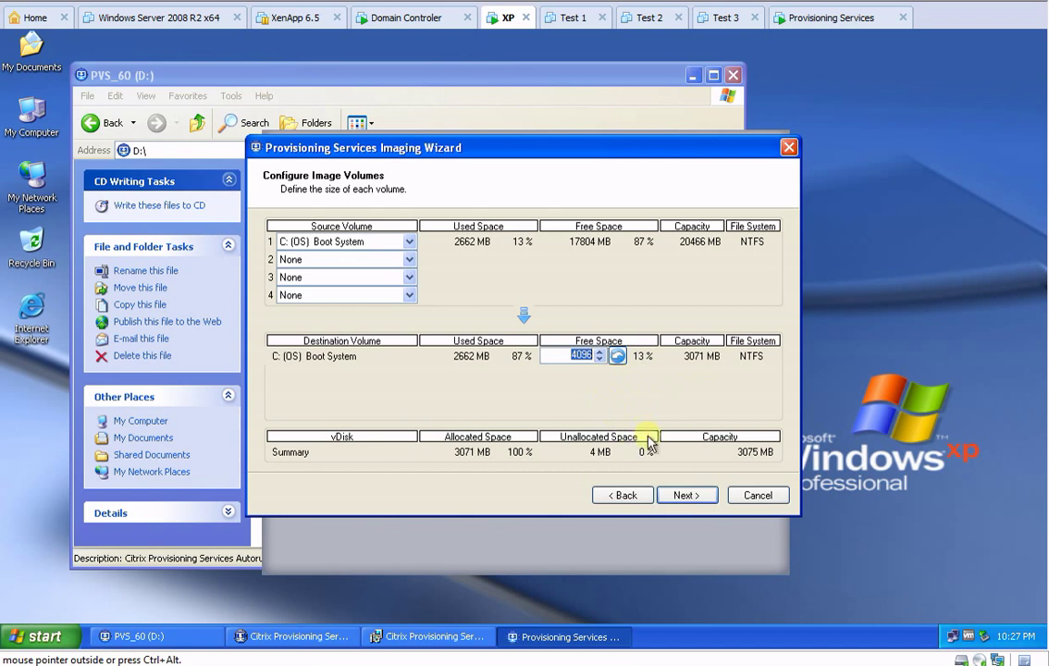
{"action": "left_click", "coordinate": [685, 500]}
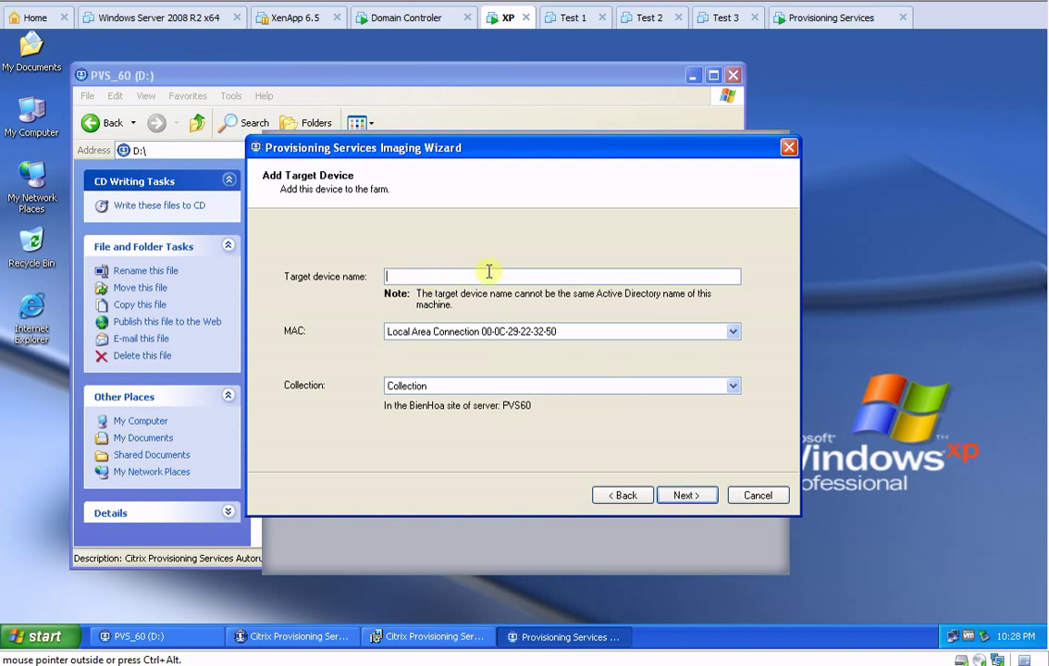
Add this machine to the farm as target device XPMaster in the collection named Collection, using the Local Area Connection adapter
{"action": "type", "text": "XPMaster"}
{"action": "left_click", "coordinate": [561, 388]}
{"action": "left_click", "coordinate": [690, 500]}
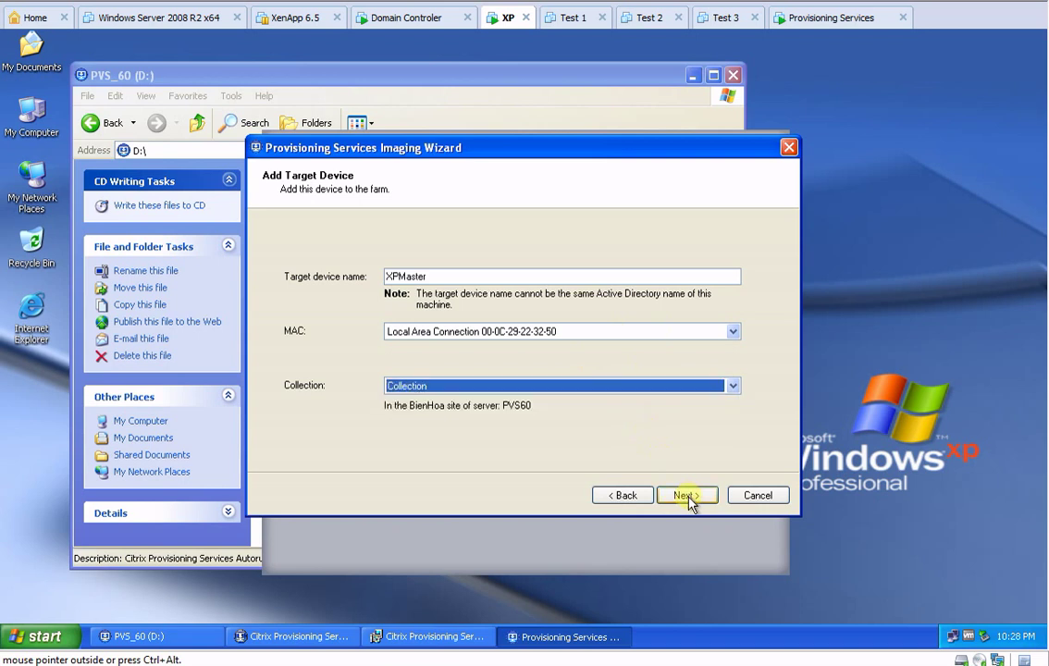
{"action": "left_click", "coordinate": [689, 496]}
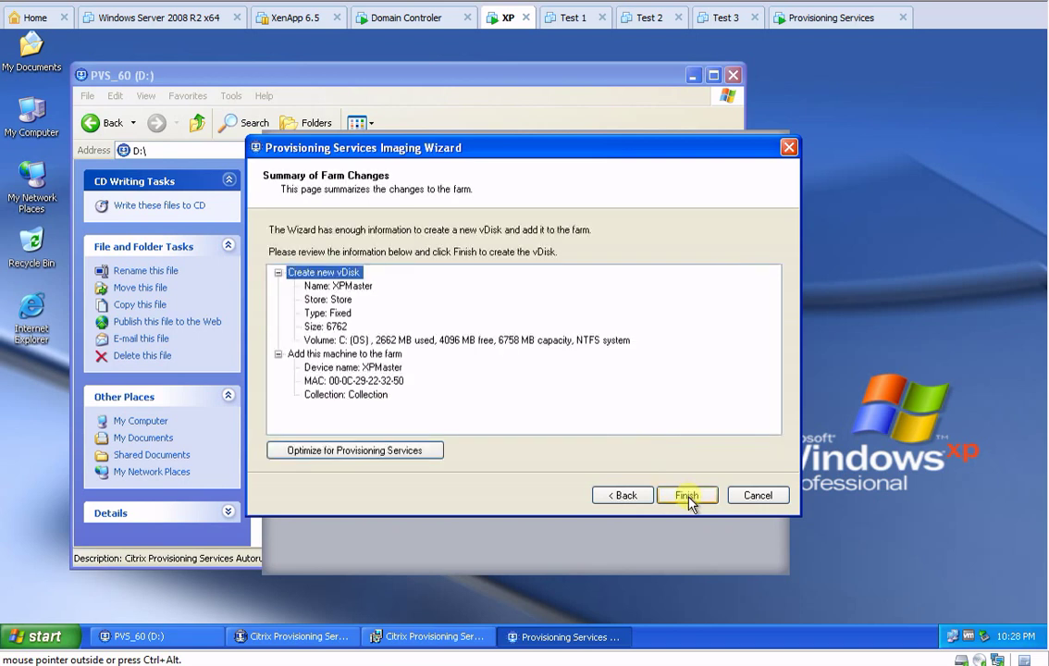
Optimize the device for Provisioning Services with all optimization options enabled and create the vDisk
{"action": "left_click", "coordinate": [368, 451]}
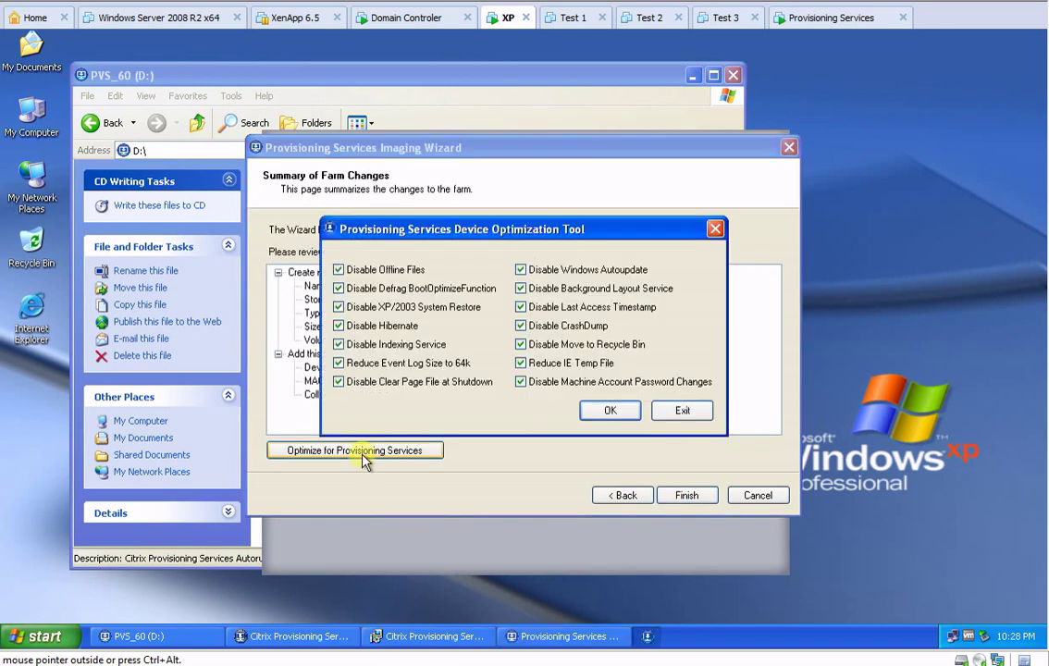
{"action": "left_click", "coordinate": [592, 413]}
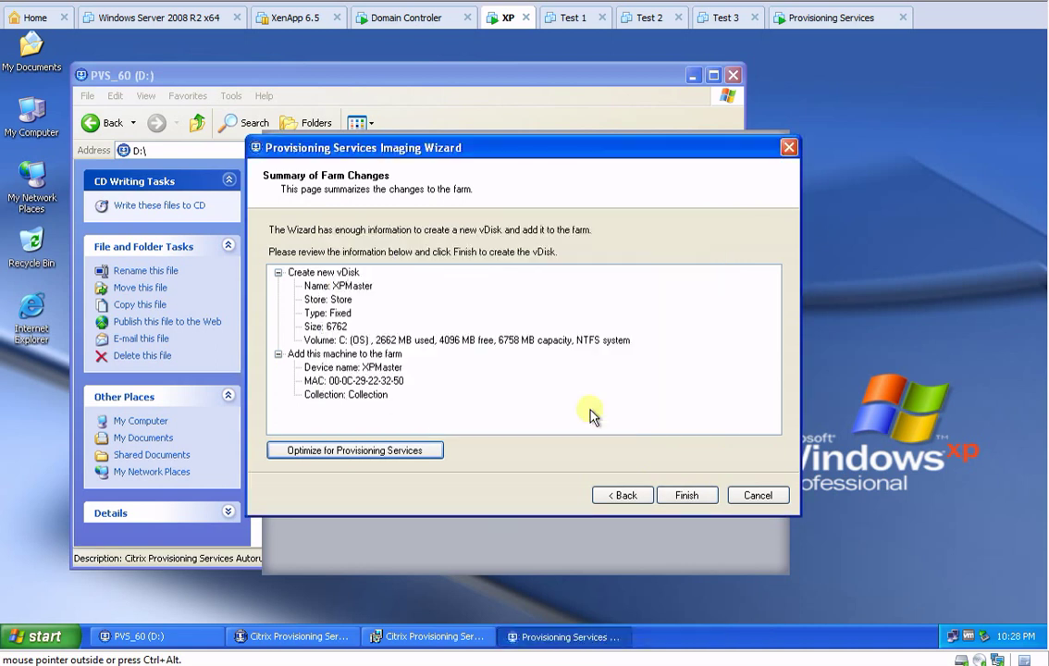
{"action": "left_click", "coordinate": [504, 340]}
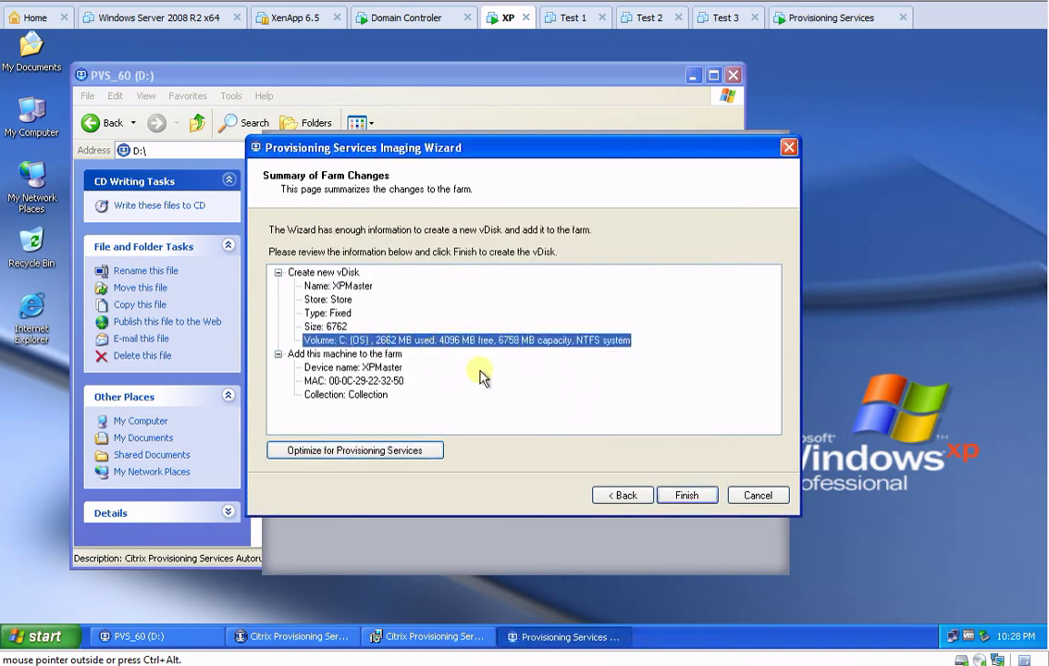
{"action": "left_click", "coordinate": [685, 496]}
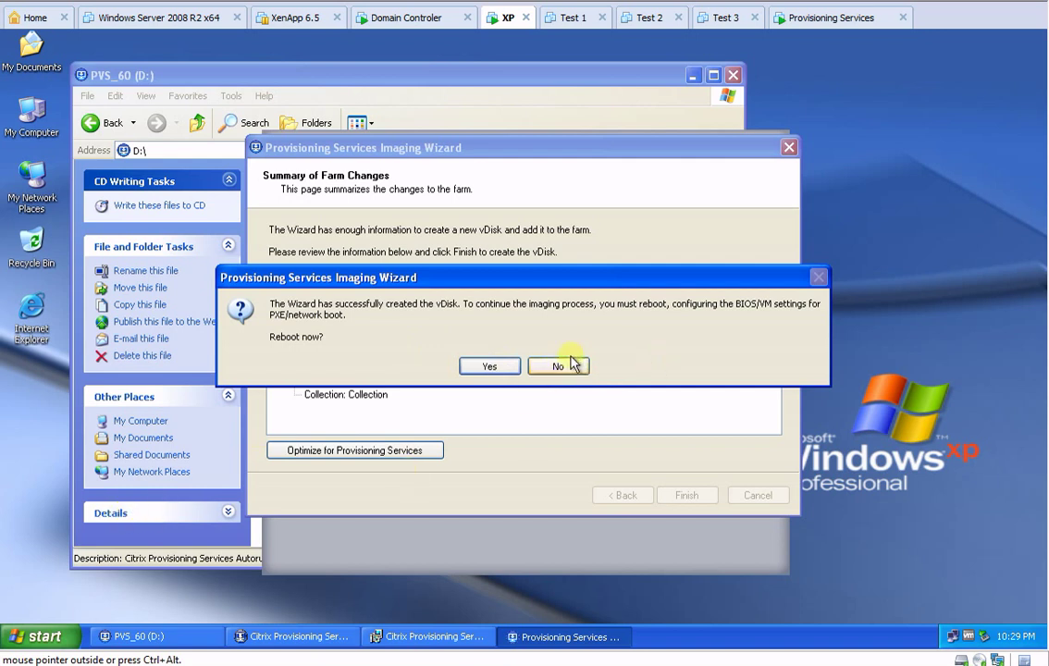
Exit the Provisioning Services installer launcher and the PVS_60 (D:) window, declining the Imaging Wizard's immediate reboot
{"action": "left_click", "coordinate": [327, 635]}
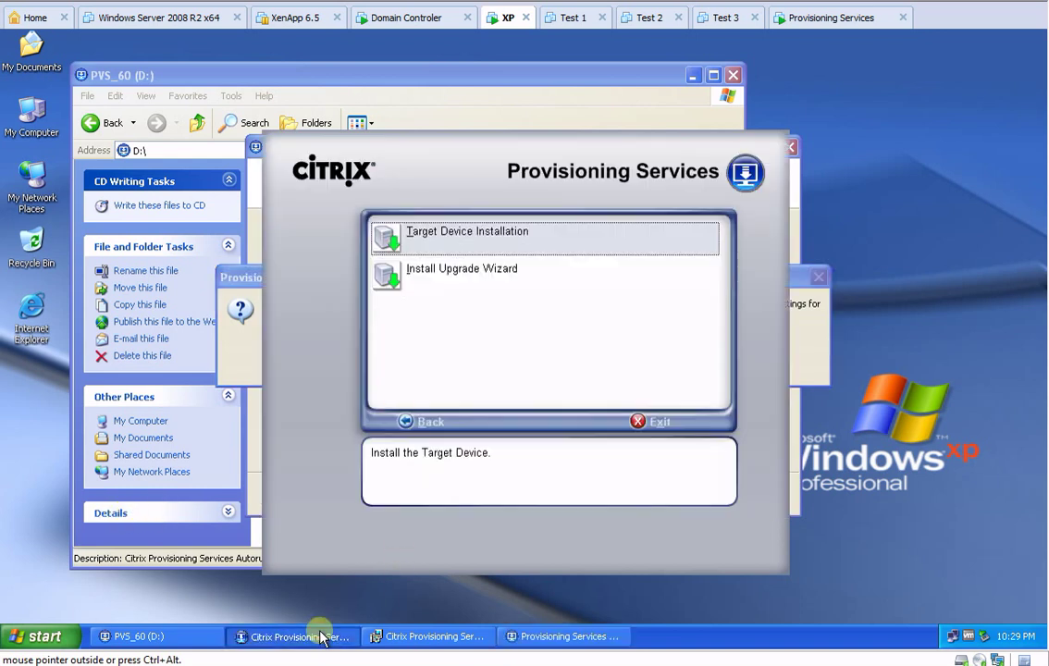
{"action": "left_click", "coordinate": [651, 422]}
{"action": "left_click", "coordinate": [295, 644]}
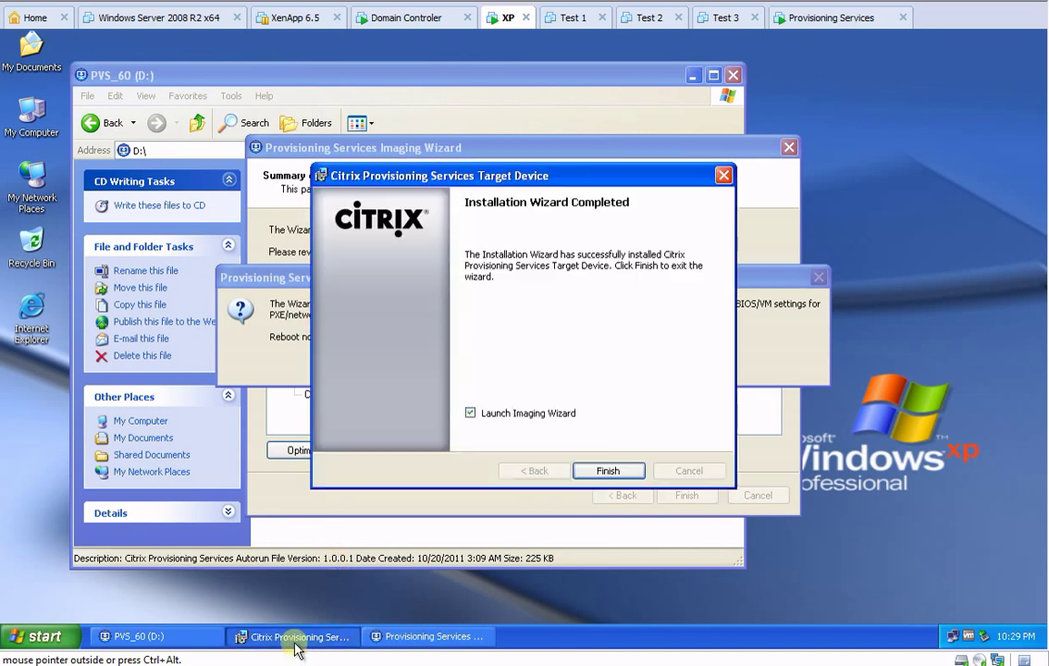
{"action": "left_click", "coordinate": [424, 637]}
{"action": "left_click", "coordinate": [555, 368]}
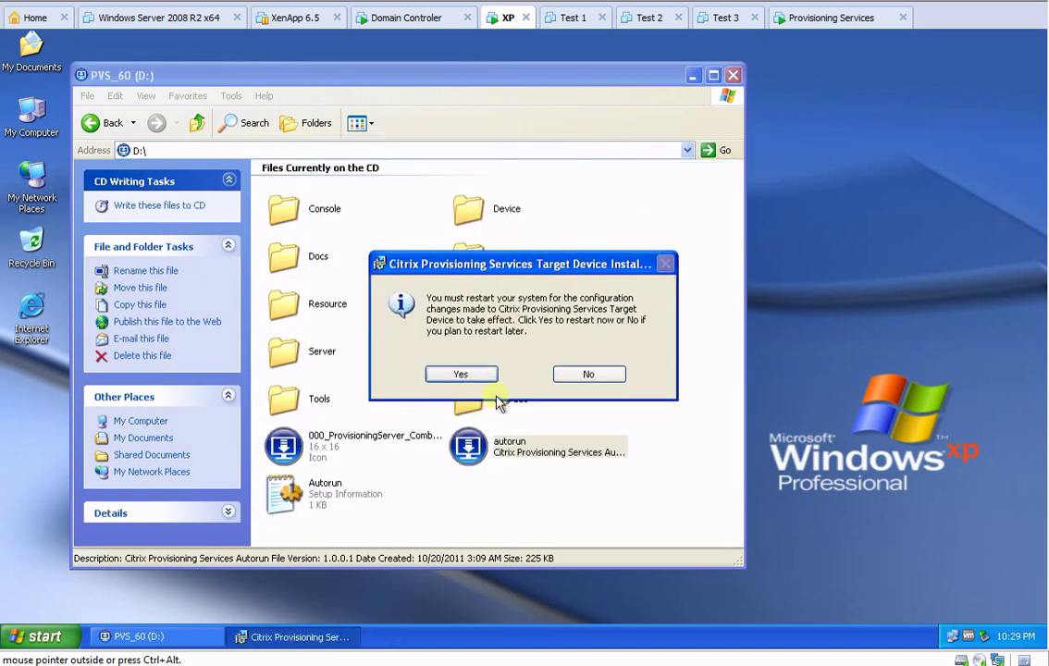
{"action": "right_click", "coordinate": [178, 636]}
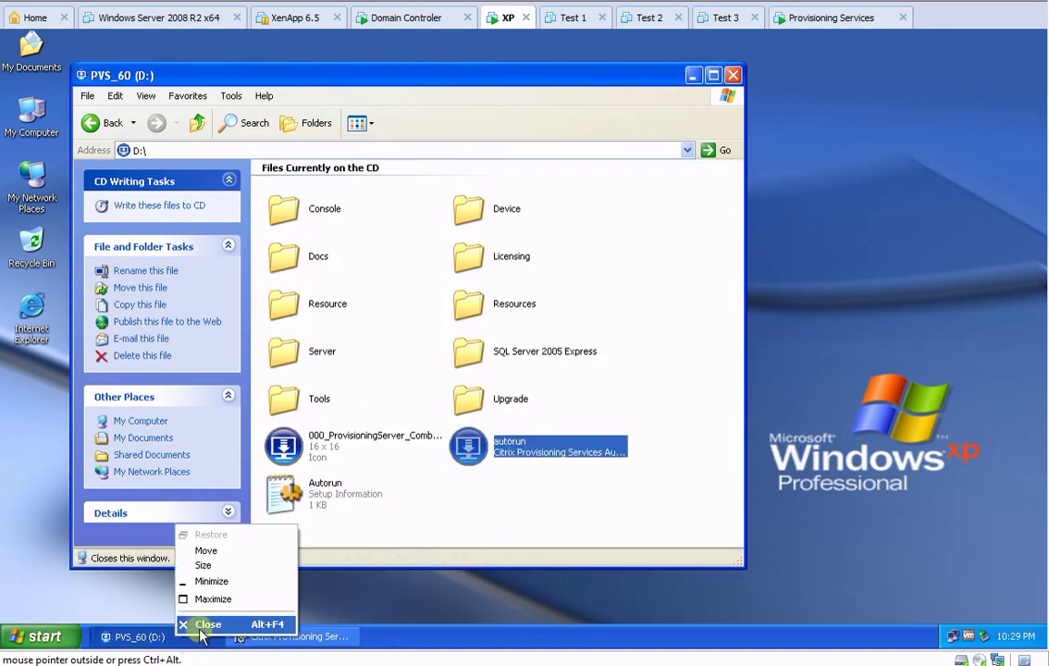
{"action": "left_click", "coordinate": [203, 626]}
Delete the Windows Update, Windows Catalog, and Set Program Access and Defaults shortcuts from the Start menu
{"action": "left_click", "coordinate": [42, 636]}
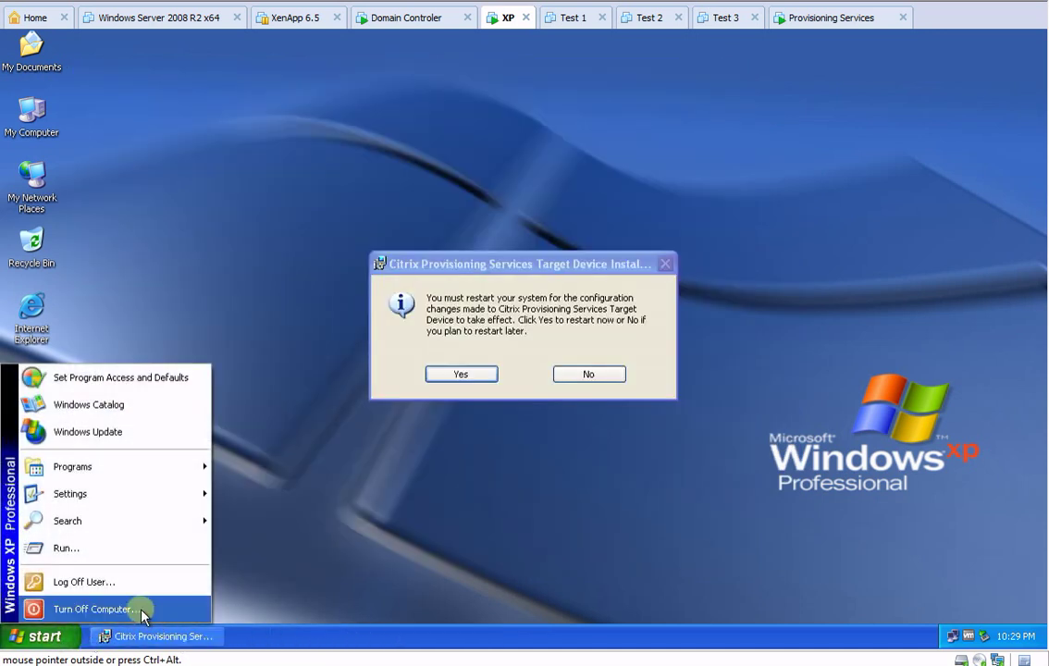
{"action": "right_click", "coordinate": [85, 426]}
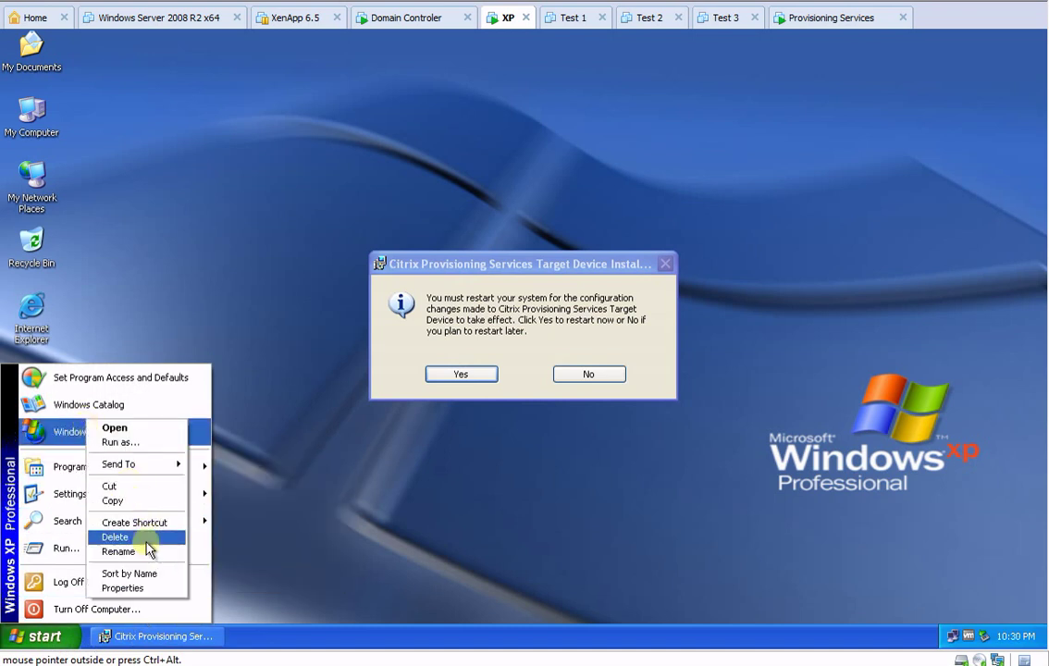
{"action": "left_click", "coordinate": [115, 536]}
{"action": "left_click", "coordinate": [566, 350]}
{"action": "right_click", "coordinate": [85, 432]}
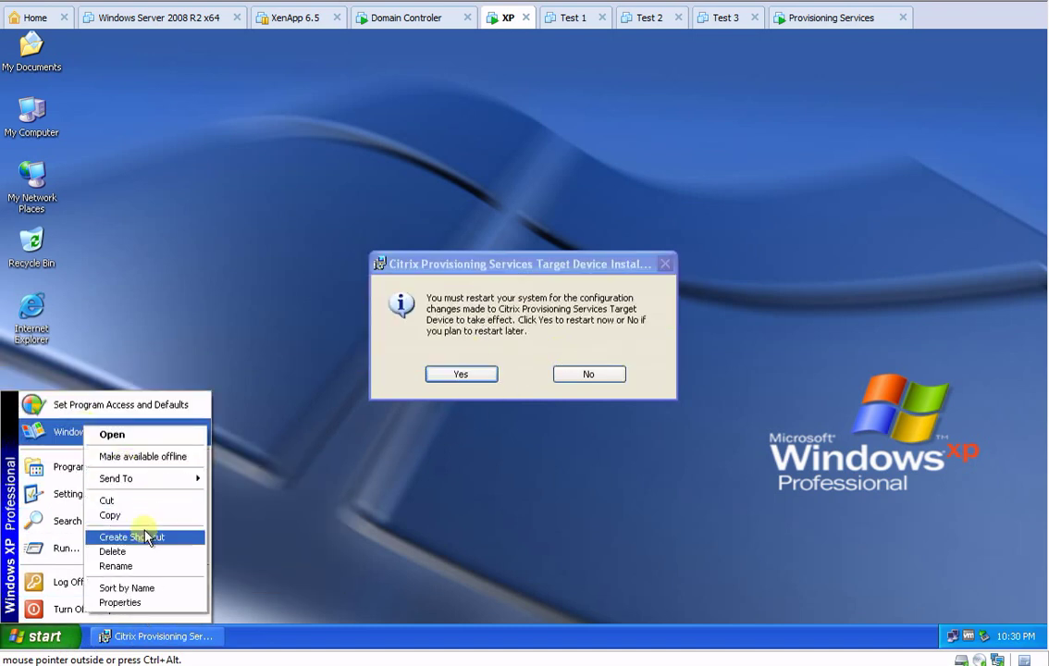
{"action": "left_click", "coordinate": [134, 551]}
{"action": "left_click", "coordinate": [564, 354]}
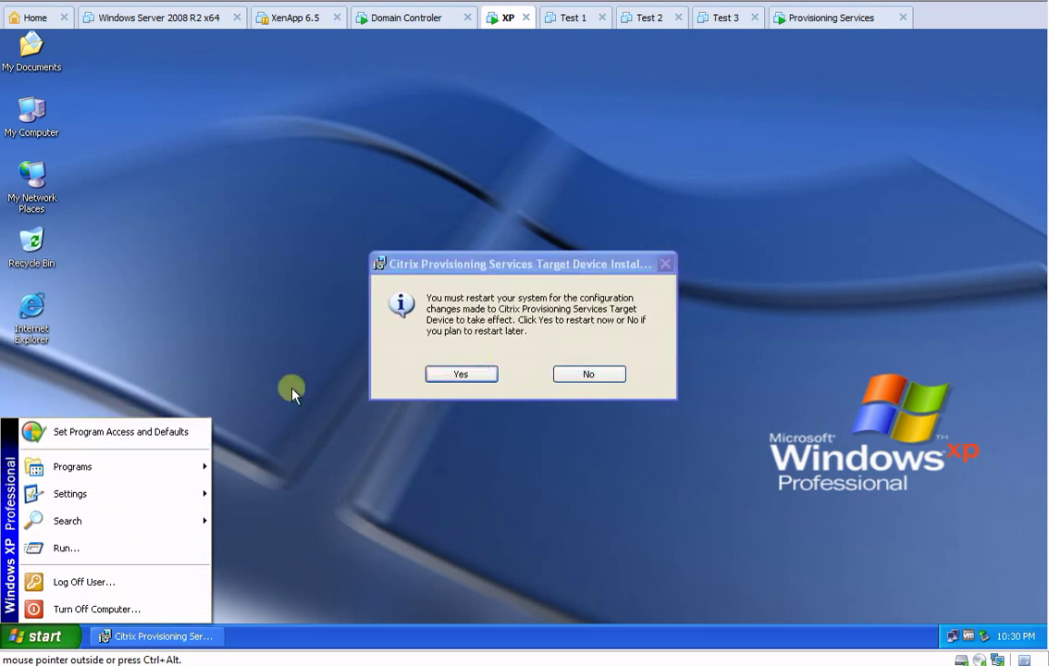
{"action": "right_click", "coordinate": [145, 431]}
{"action": "left_click", "coordinate": [171, 551]}
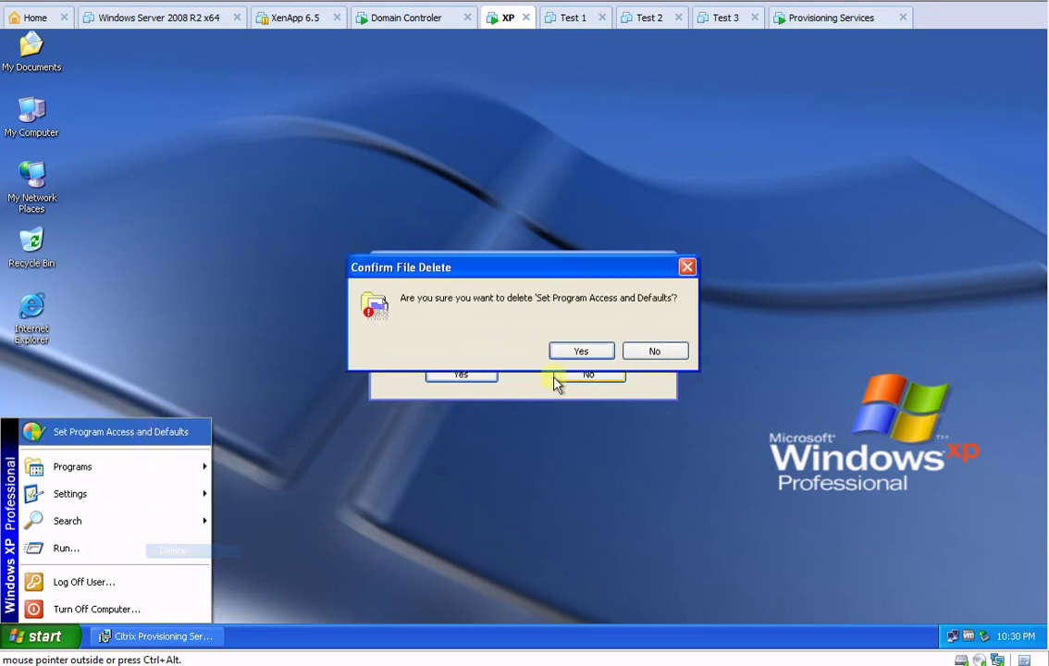
{"action": "left_click", "coordinate": [597, 352]}
Shut down Windows XP and power the XP virtual machine on to its BIOS setup
{"action": "left_click", "coordinate": [97, 609]}
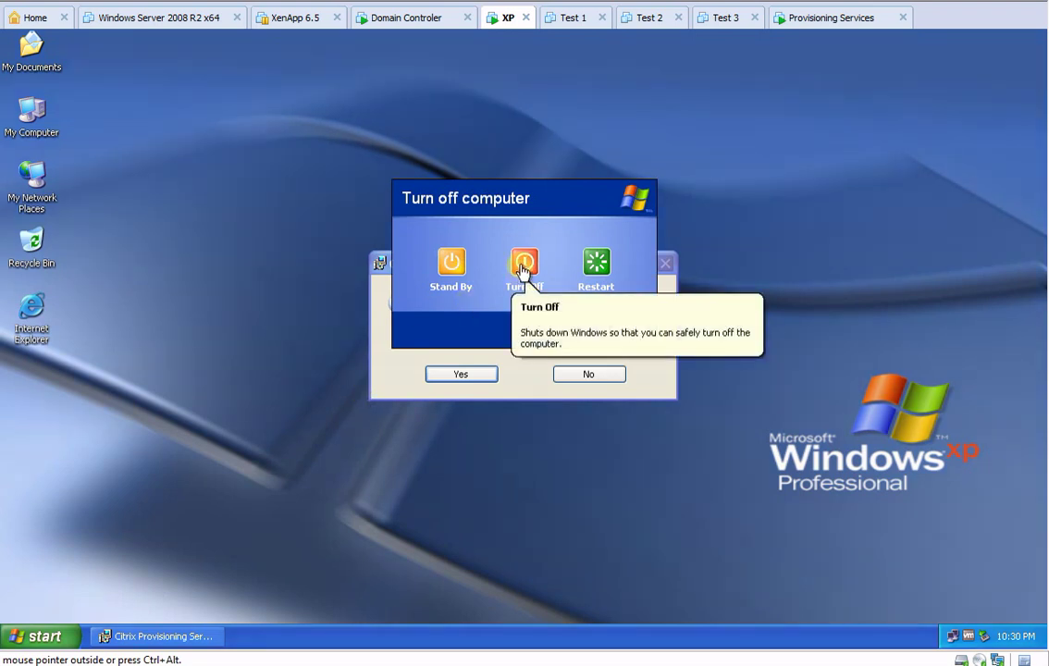
{"action": "left_click", "coordinate": [523, 268]}
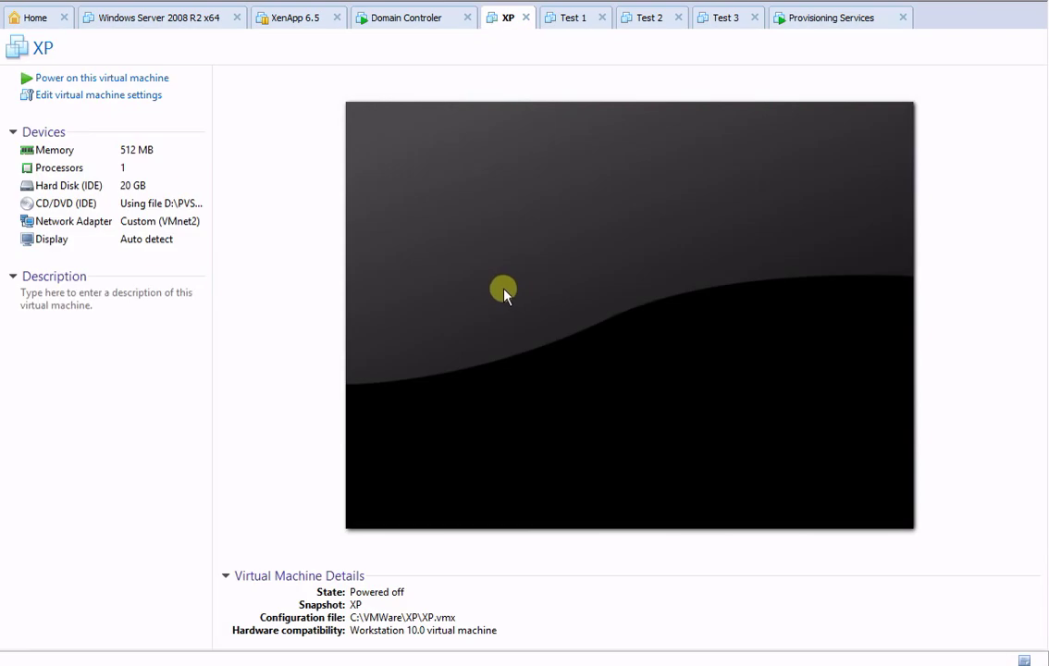
{"action": "right_click", "coordinate": [506, 18]}
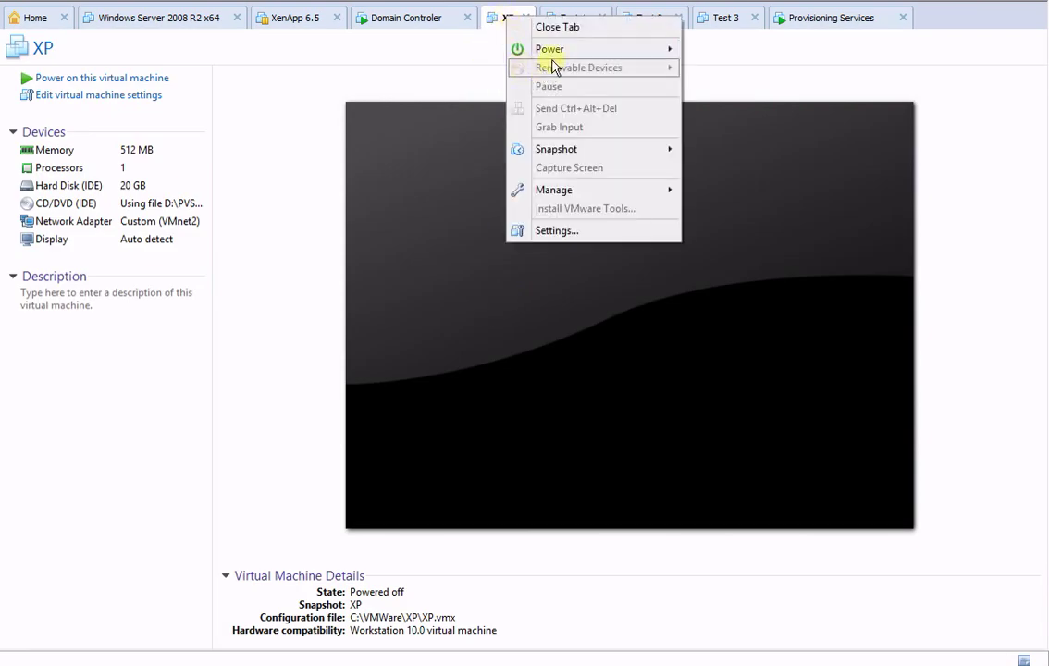
{"action": "mouse_move", "coordinate": [555, 55]}
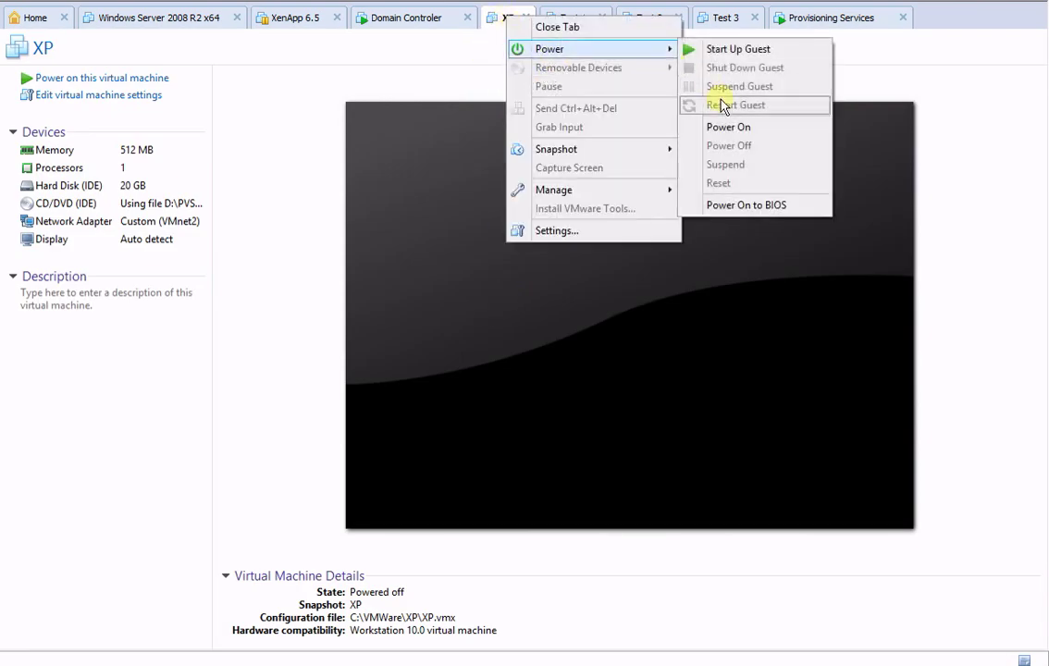
{"action": "left_click", "coordinate": [726, 204]}
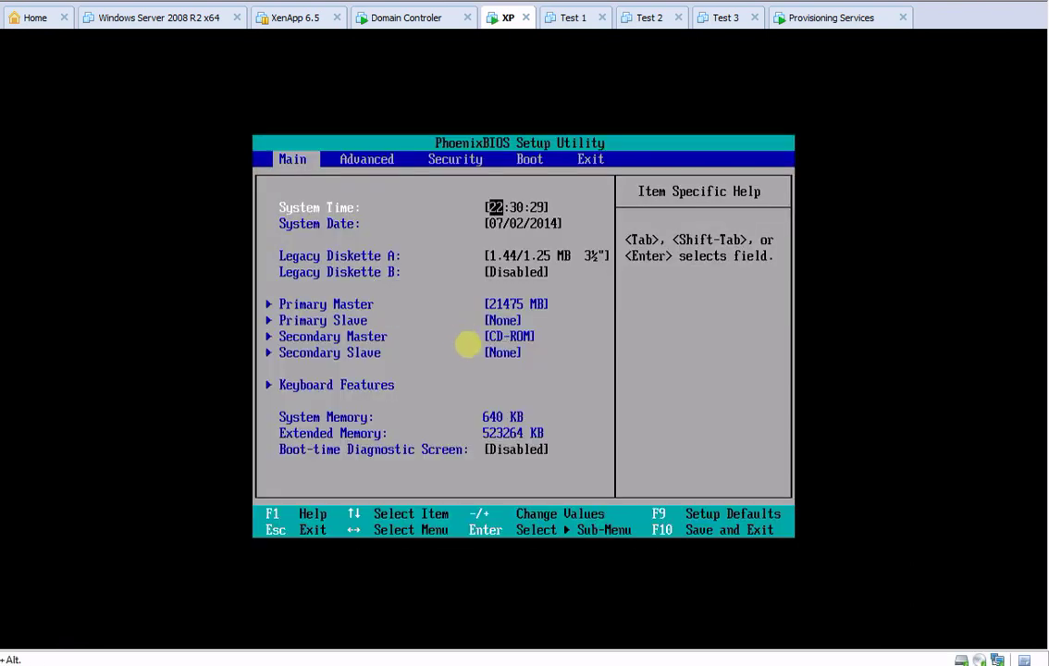
Move Network boot from AMD Am79C970A to first place in the BIOS boot order and save the changes on exit
{"action": "key", "text": "Right"}
{"action": "key", "text": "Right"}
{"action": "key", "text": "Right"}
{"action": "key", "text": "Down"}
{"action": "key", "text": "Down"}
{"action": "key", "text": "Down"}
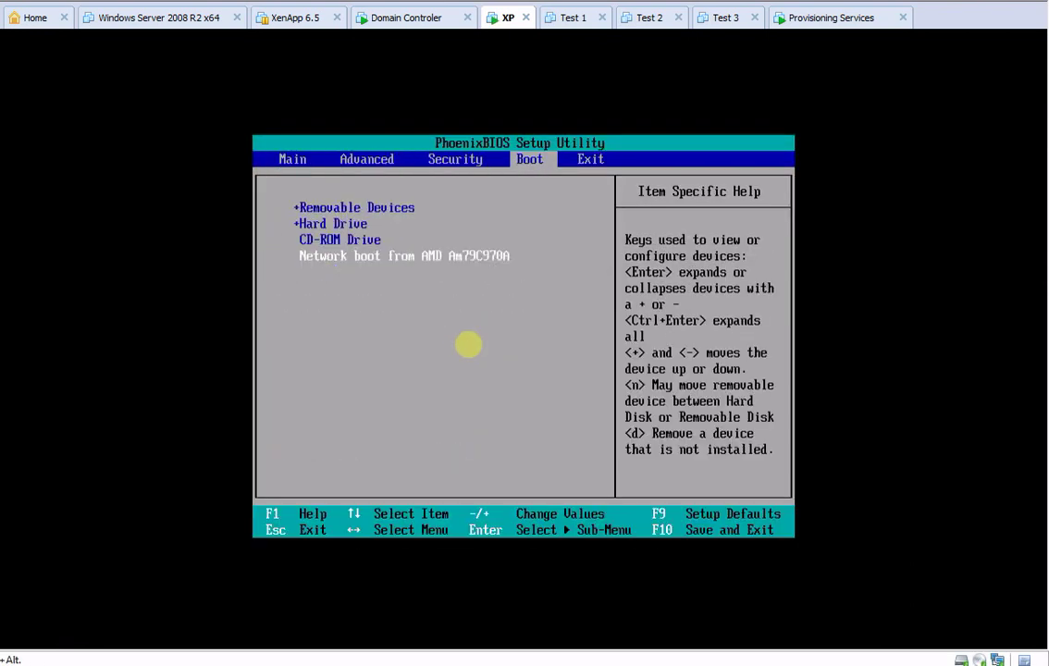
{"action": "key", "text": "plus"}
{"action": "key", "text": "plus"}
{"action": "key", "text": "plus"}
{"action": "key", "text": "F10"}
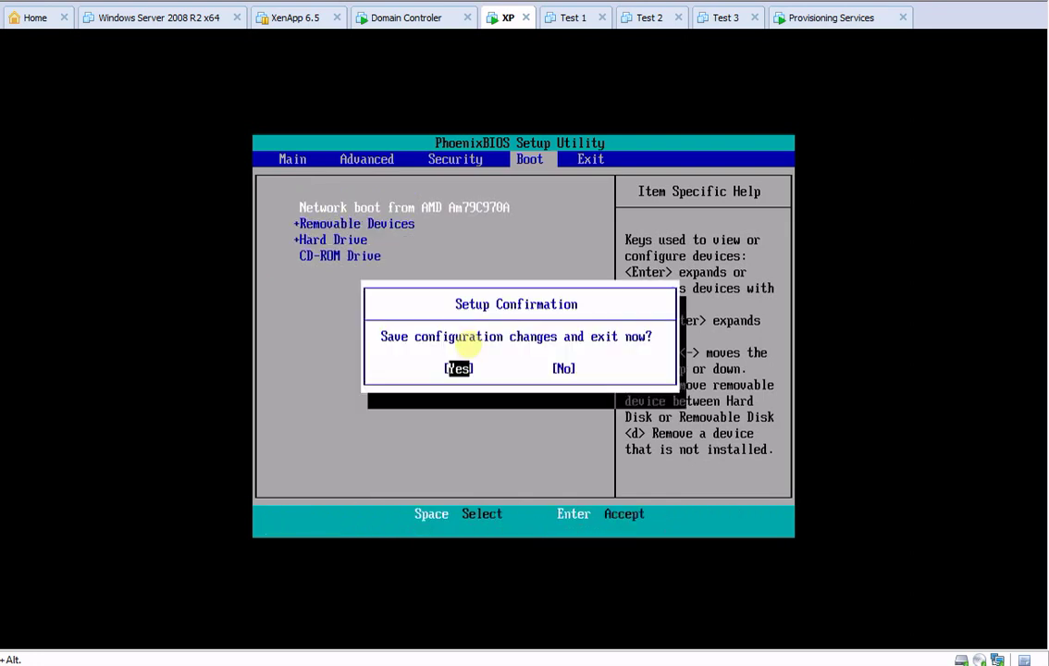
{"action": "key", "text": "Return"}
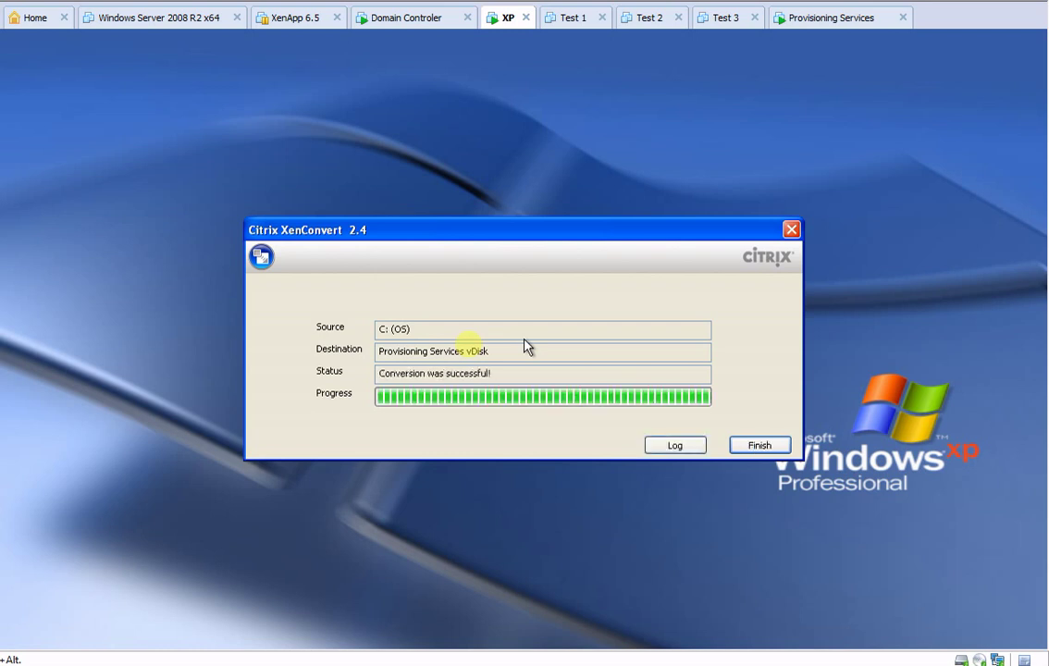
Finish and close the XenConvert conversion of C: (OS) to the Provisioning Services vDisk
{"action": "left_click", "coordinate": [760, 444]}
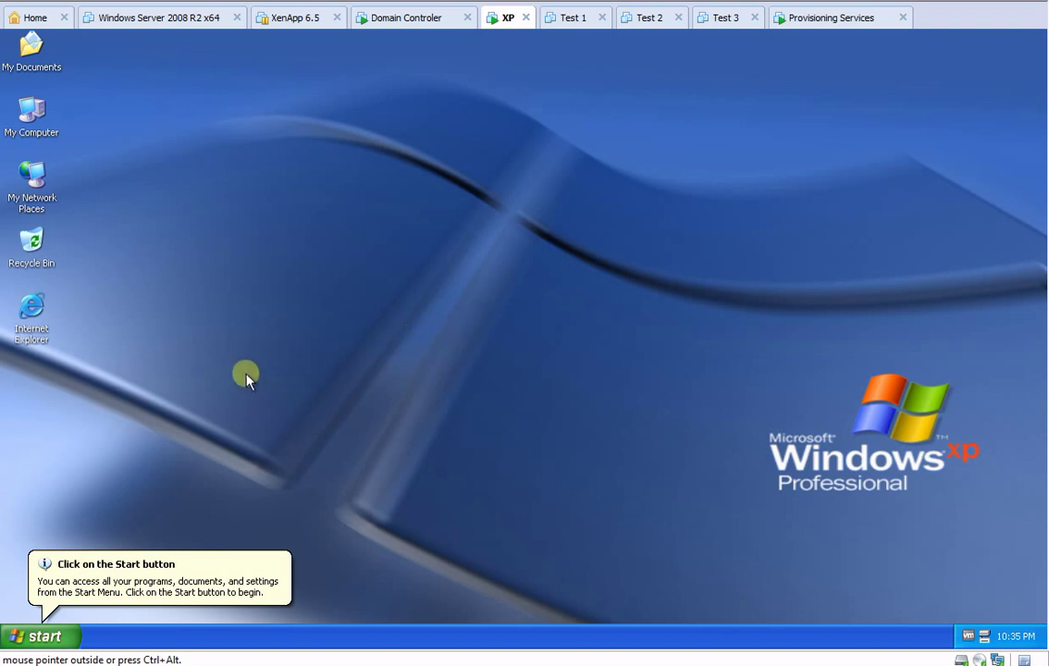
{"action": "left_click", "coordinate": [43, 637]}
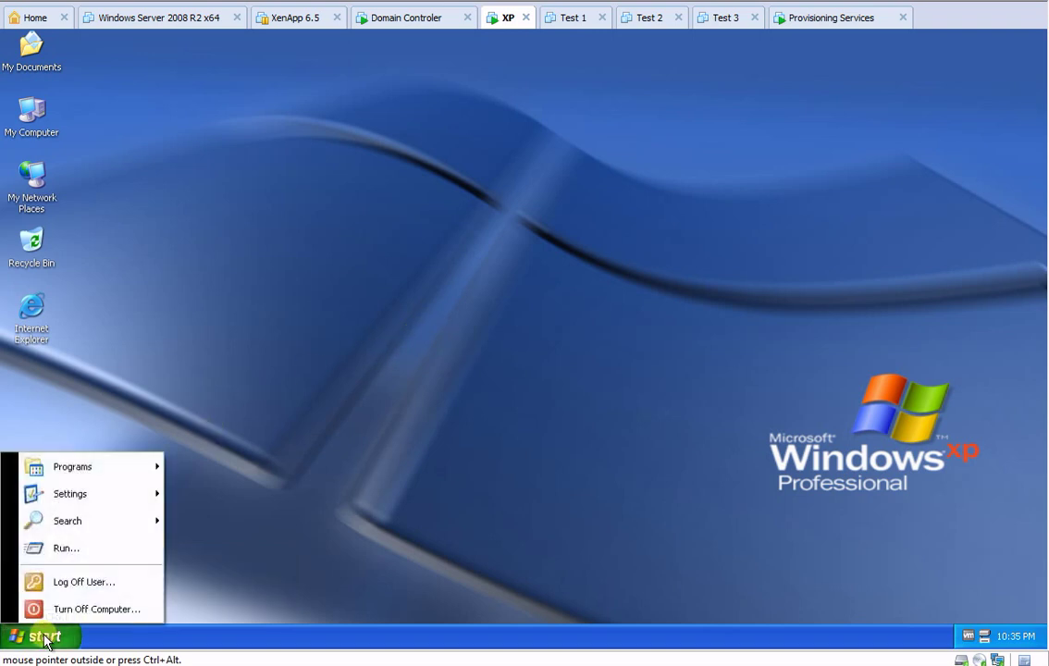
{"action": "left_click", "coordinate": [351, 462]}
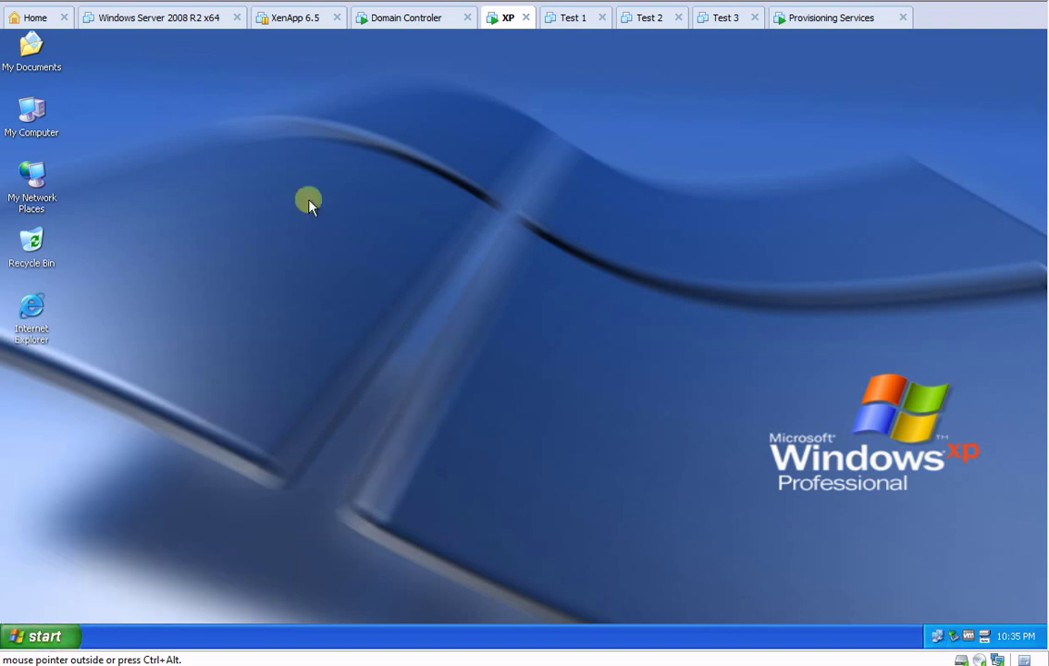